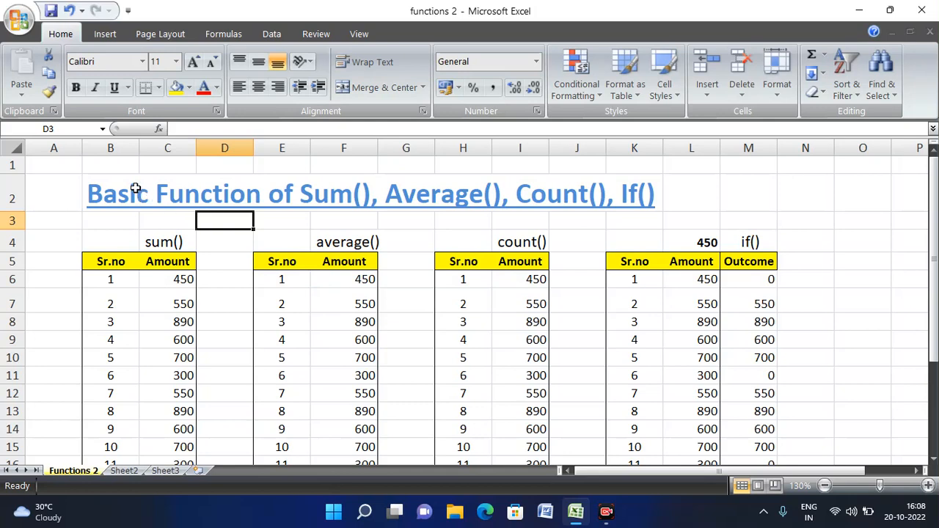
- Navigate from the title row across the tables to the SUM table's last serial number
click(136, 189)
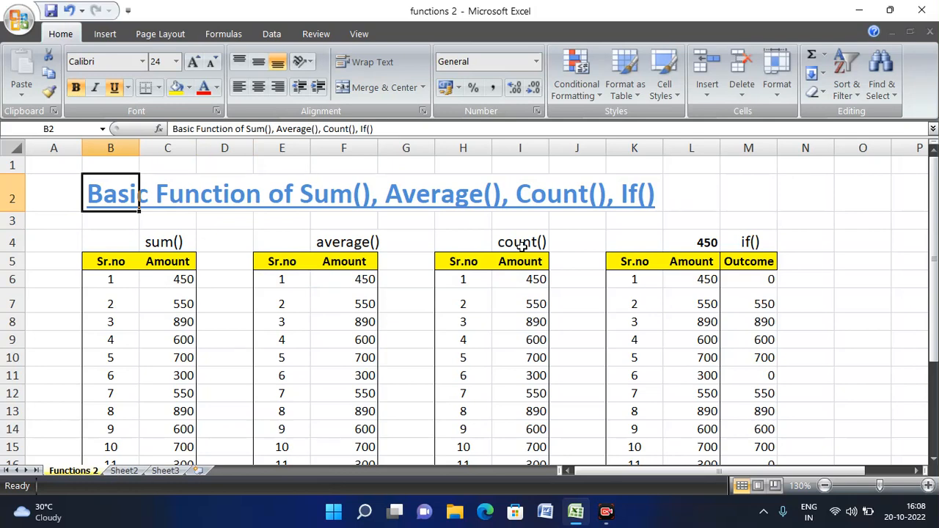
key(Right)
key(Right)
key(Right)
key(Right)
key(Right)
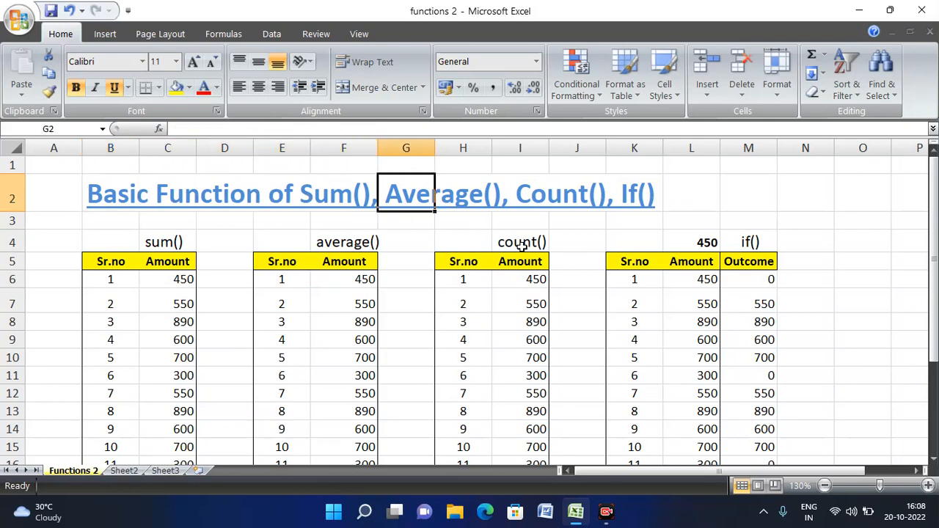
key(Right)
key(Right)
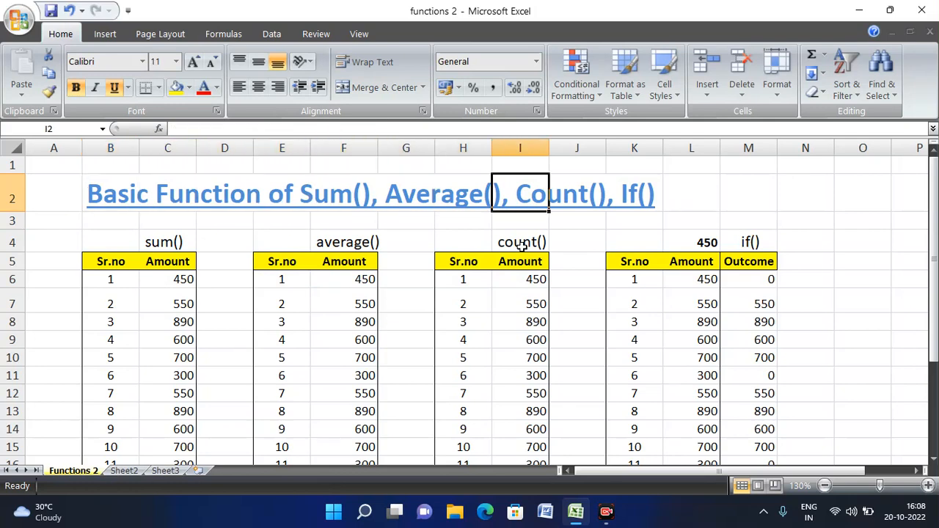
key(Right)
key(Right)
key(Down)
key(Down)
key(Down)
key(Down)
key(Left)
key(Left)
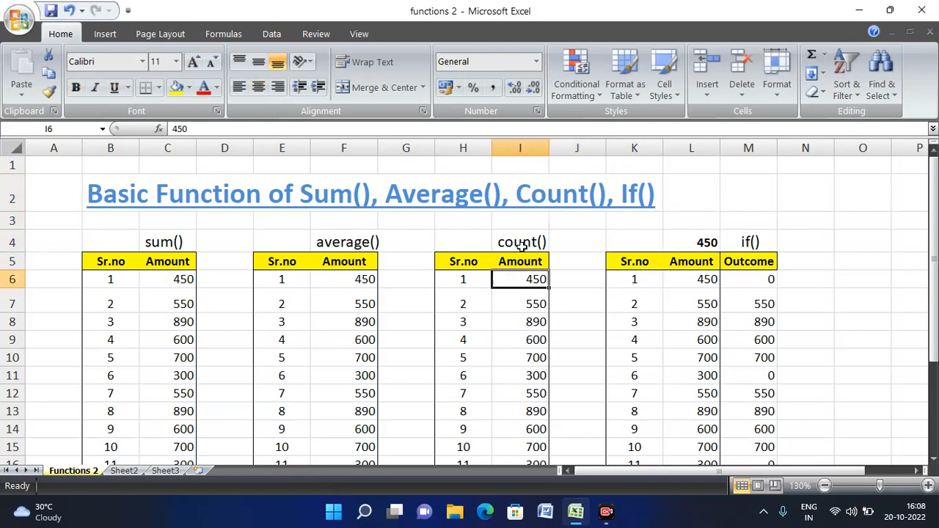
key(Left)
key(Left)
key(Left)
key(Left)
key(Left)
key(Up)
key(Left)
key(Left)
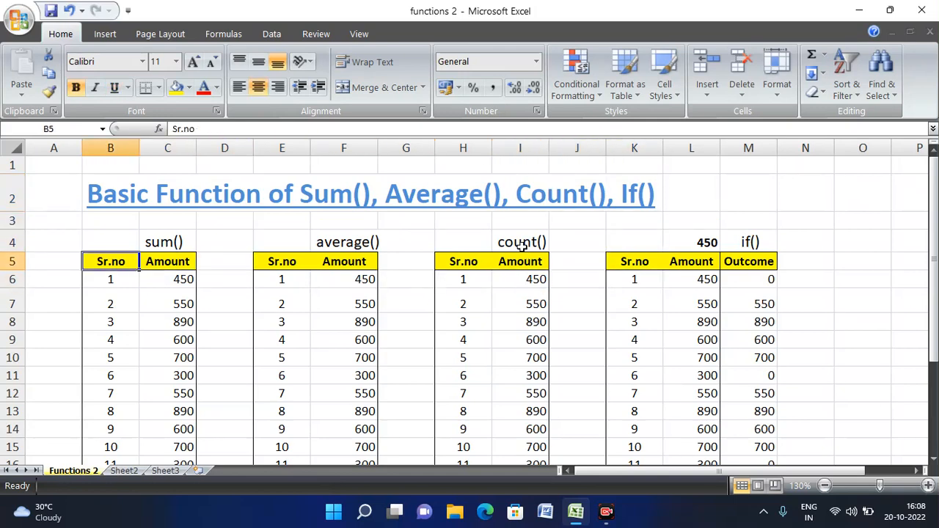
key(Down)
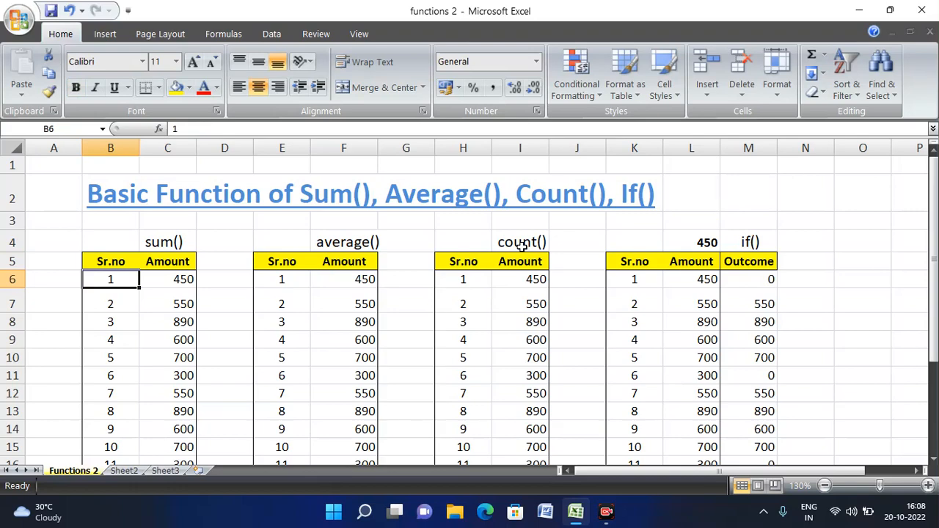
key(ctrl+Down)
- Move along the SUM table's Amount column down to its Total cell
key(Right)
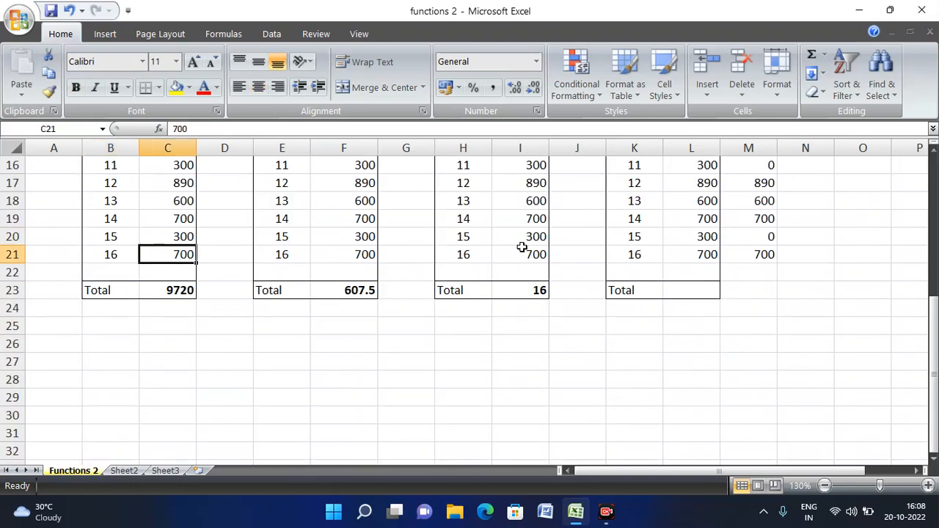
key(Up)
key(ctrl+Up)
key(Up)
key(Up)
key(Down)
key(Down)
key(Down)
key(Down)
key(Down)
key(Down)
key(Down)
key(Down)
key(Down)
key(Down)
key(Down)
key(Down)
key(Down)
key(Down)
key(Down)
key(Down)
key(Down)
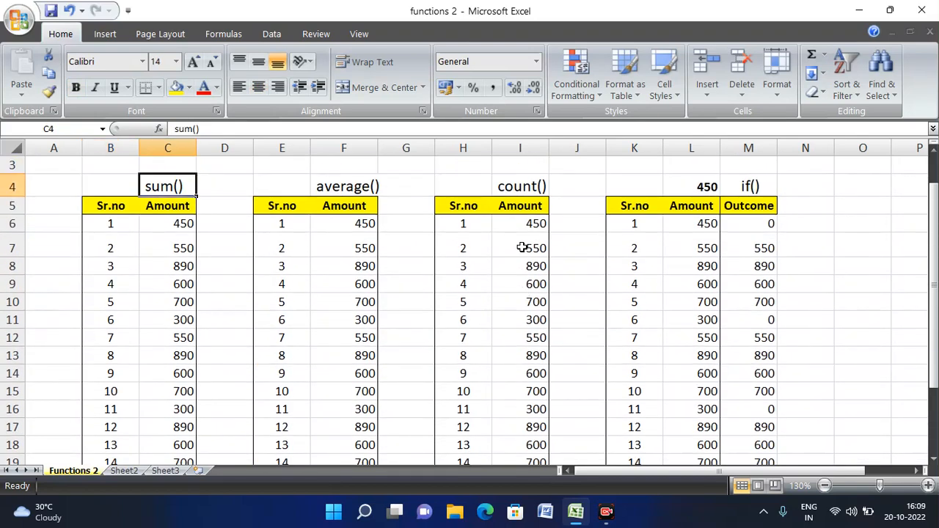
key(Down)
key(Down)
key(Down)
key(Down)
key(Down)
key(Down)
key(Down)
key(Down)
key(Down)
key(Down)
key(Down)
key(Down)
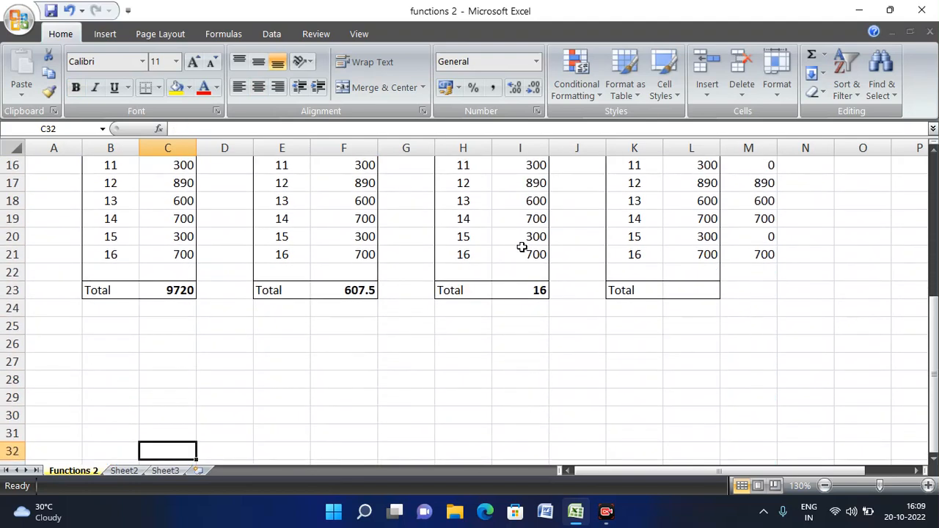
key(Up)
key(Up)
key(Up)
key(Up)
key(Up)
key(Up)
key(Up)
key(Up)
key(Up)
key(Up)
key(Up)
key(Up)
key(Up)
key(Up)
key(Up)
key(Up)
key(Up)
key(Up)
key(Up)
key(Up)
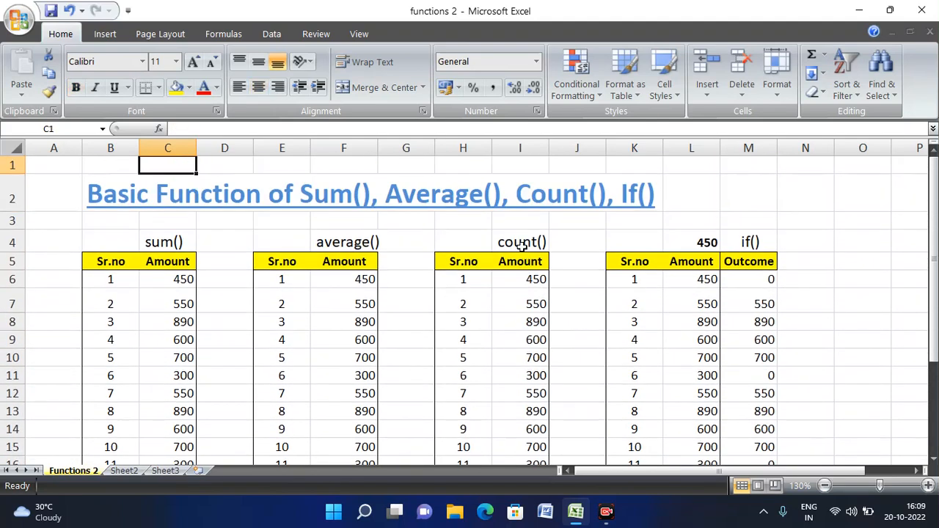
key(Down)
key(Down)
key(Down)
key(Down)
key(Down)
key(Down)
key(Down)
key(Down)
key(Down)
key(Down)
key(Down)
key(Down)
key(Down)
key(Down)
key(Down)
key(Down)
key(Down)
key(Down)
key(Down)
key(Down)
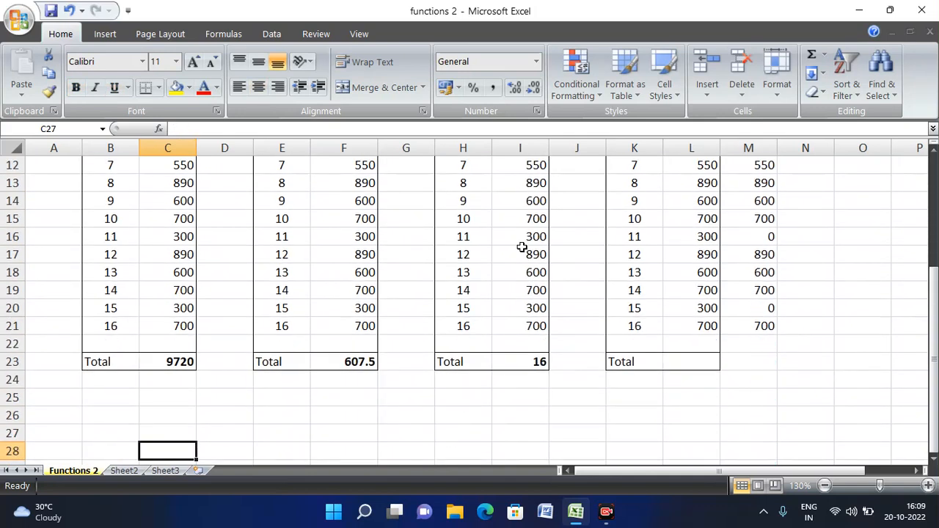
key(Up)
key(Up)
key(Up)
key(Up)
key(Up)
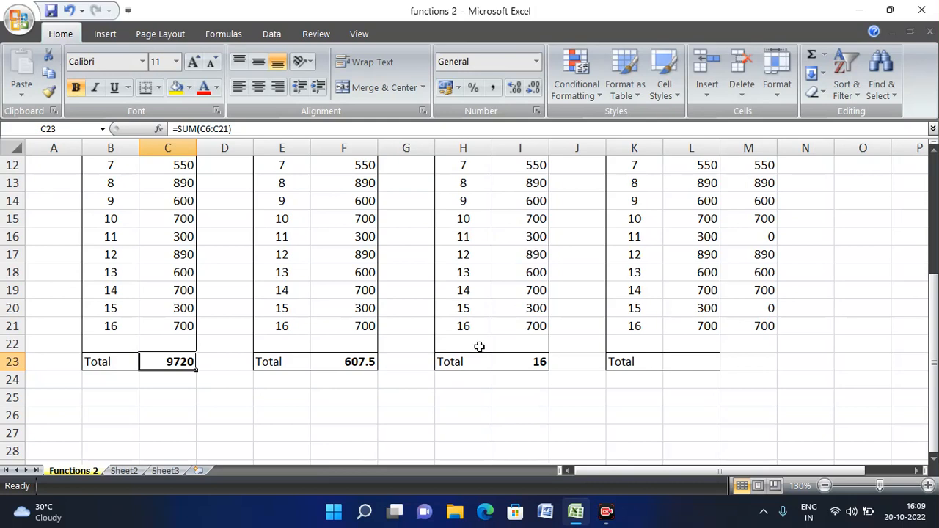
- Inspect the Total's SUM formula without changing it
scroll(242, 246, up, 2)
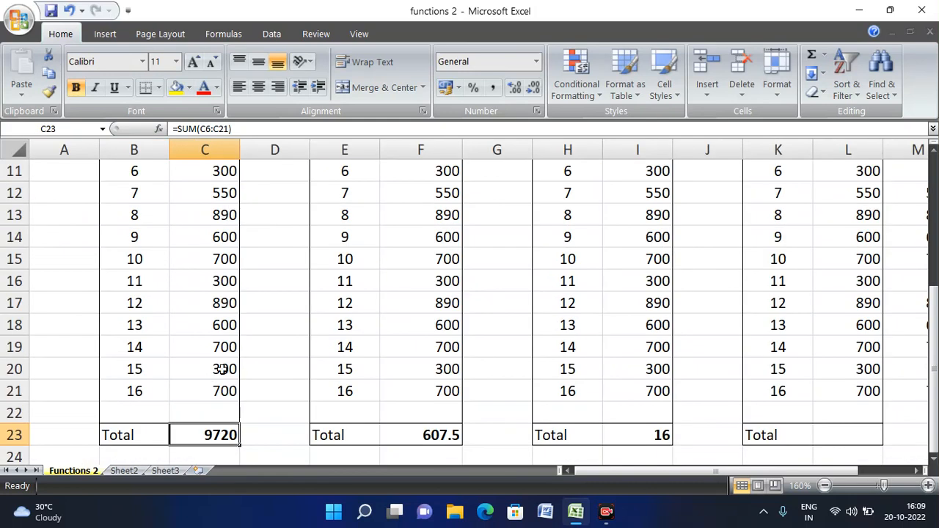
key(F2)
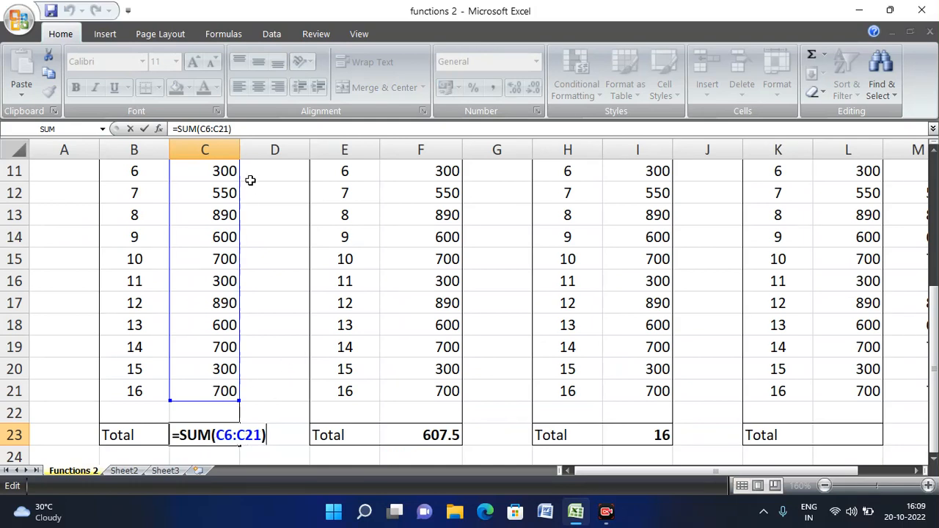
key(ctrl+Return)
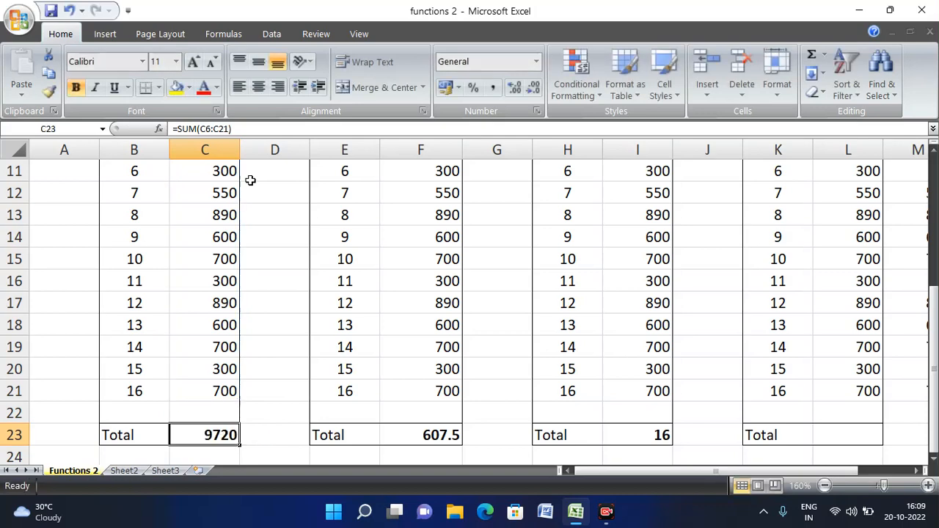
scroll(268, 396, down, 3)
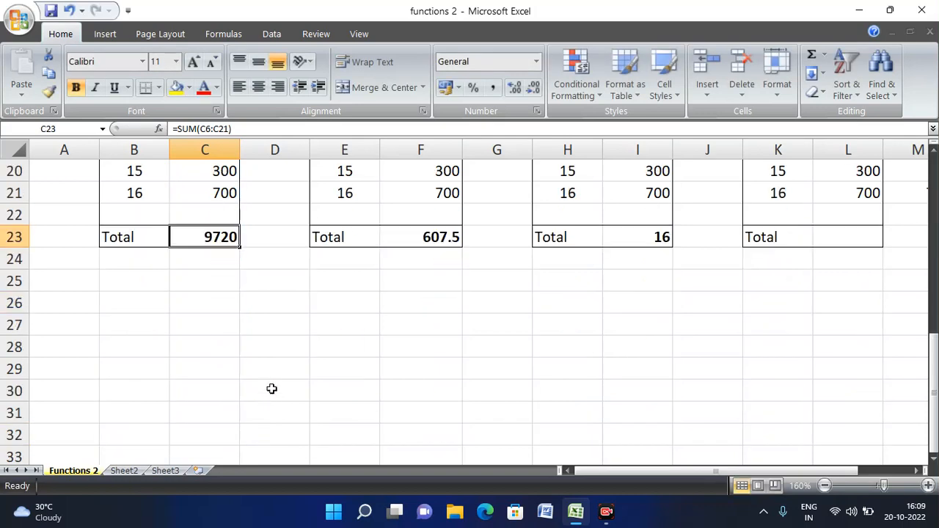
scroll(271, 389, up, 4)
scroll(272, 389, down, 3)
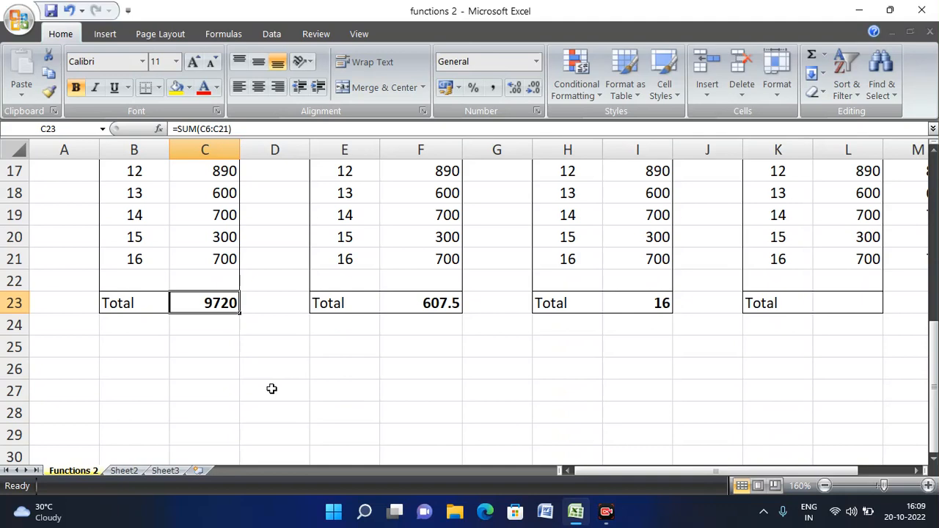
- Enter 300 in C22 and confirm the Total's =SUM(C6:C22) now gives 10020
click(216, 280)
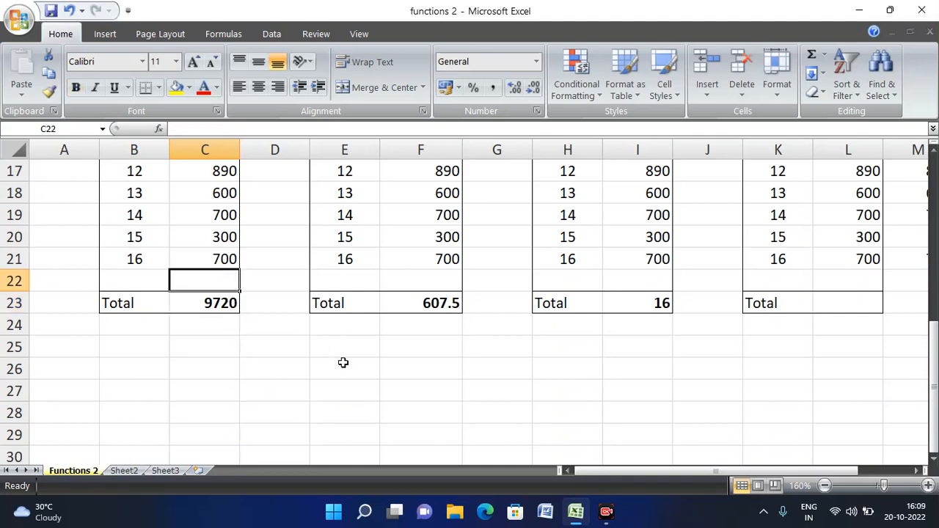
text(300)
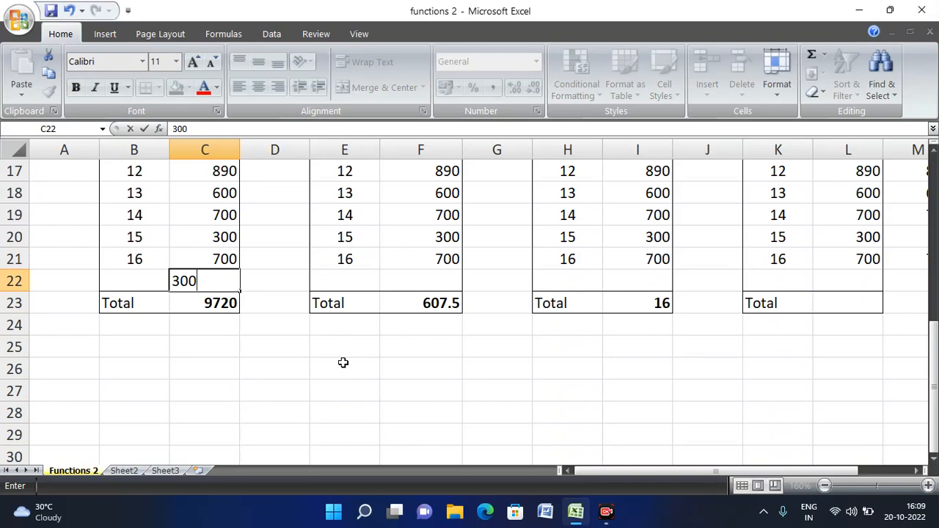
key(Return)
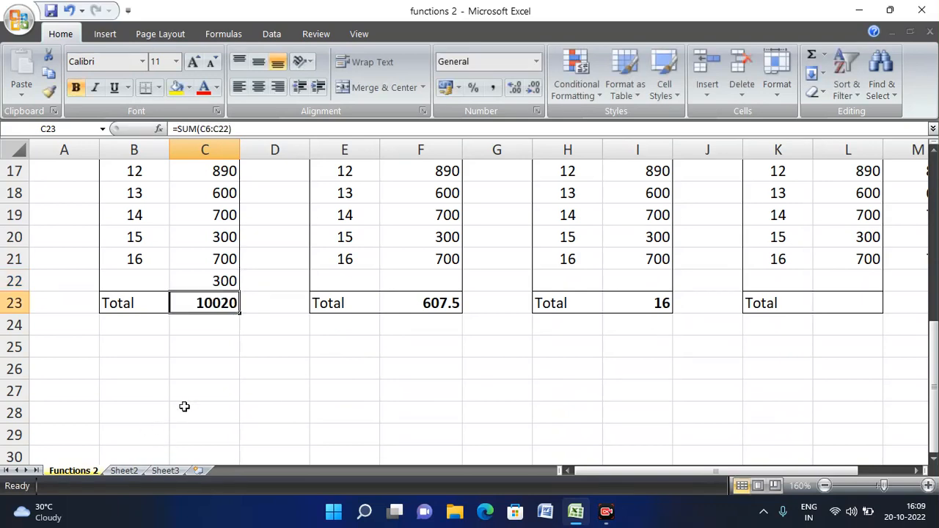
key(F2)
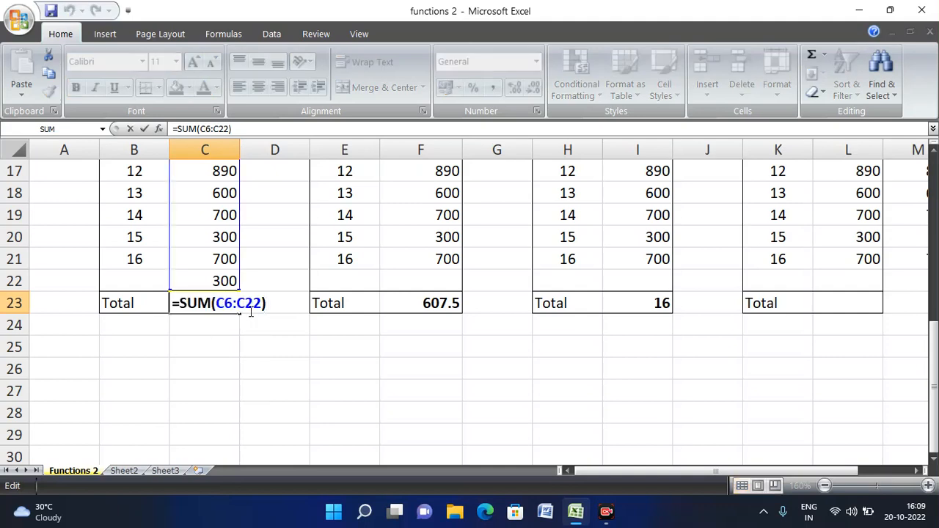
key(Escape)
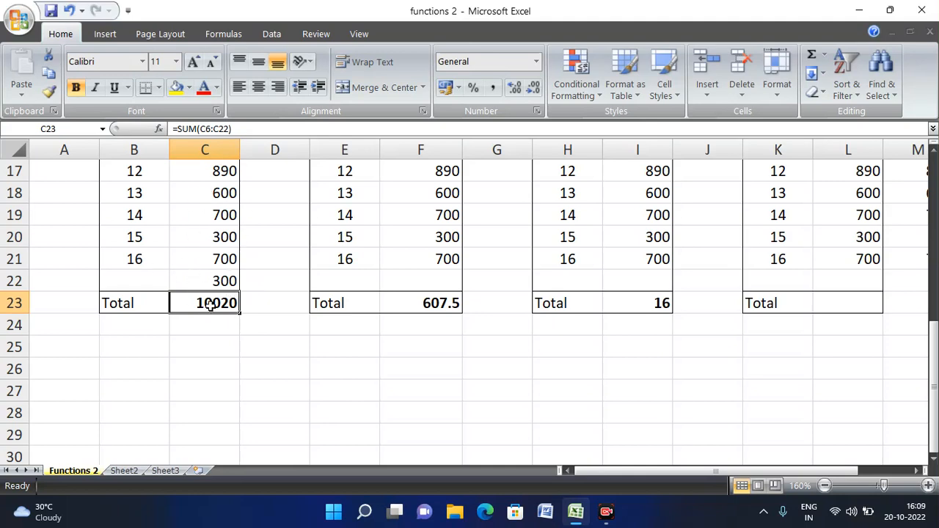
click(214, 344)
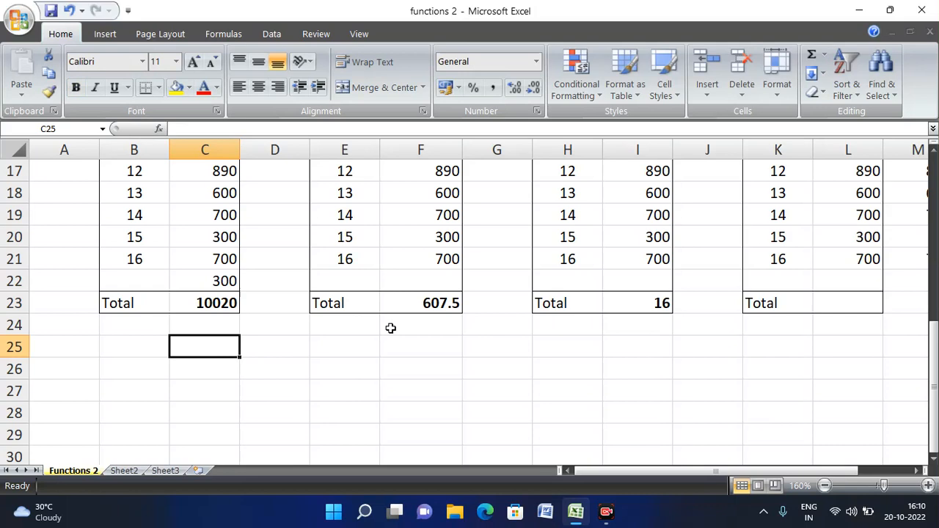
- Enter 12 in C25, then clear it again
text(12)
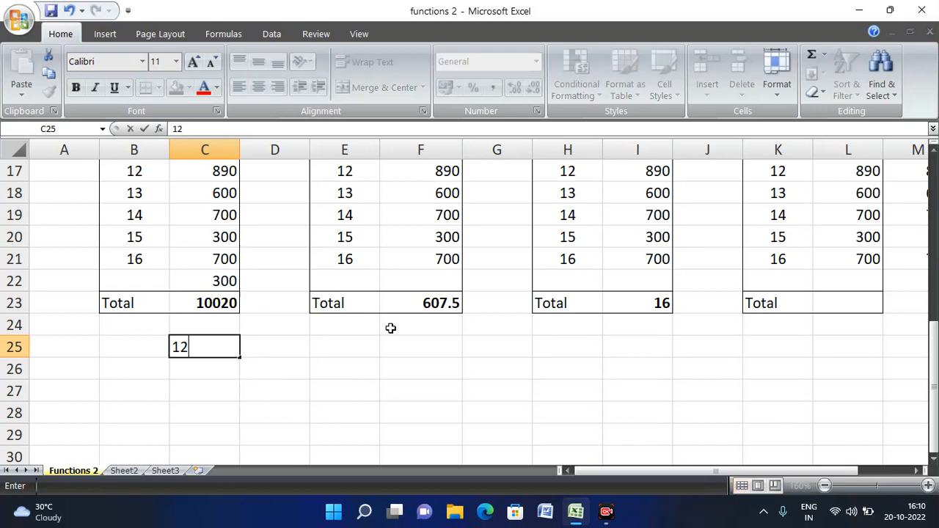
key(Return)
key(Up)
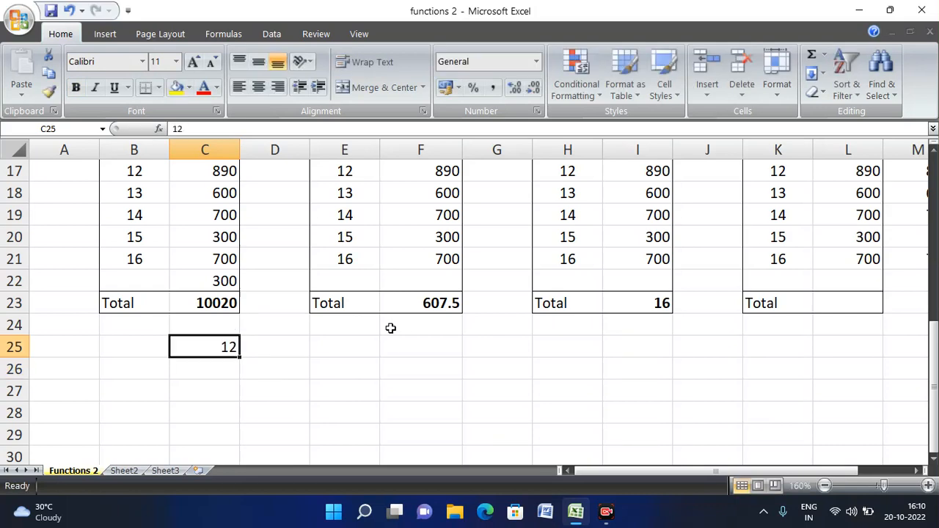
key(Delete)
- Delete the 300 from C22 so the SUM Total returns to 9720
click(205, 285)
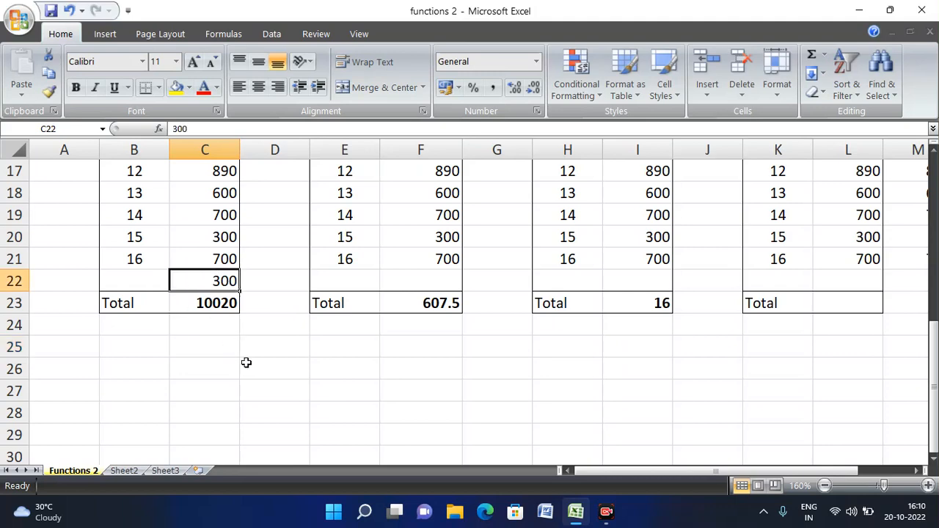
key(Delete)
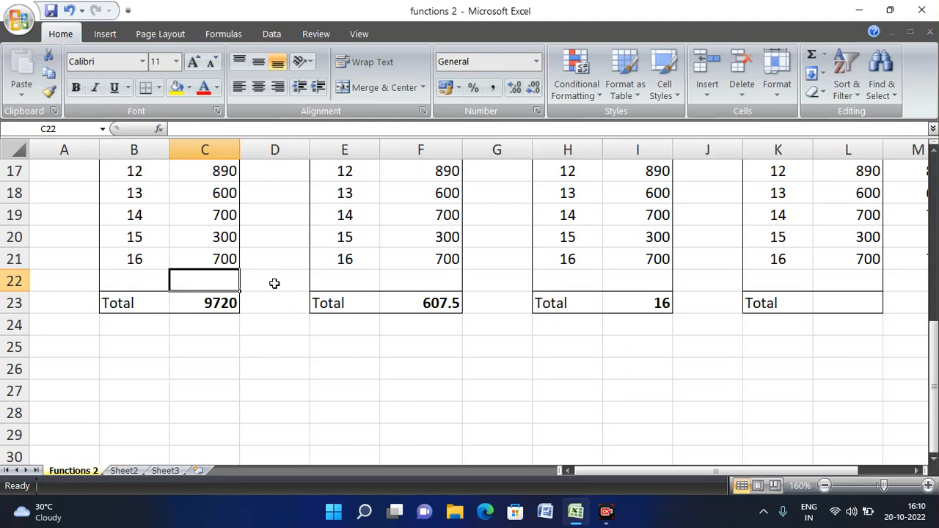
scroll(275, 284, up, 5)
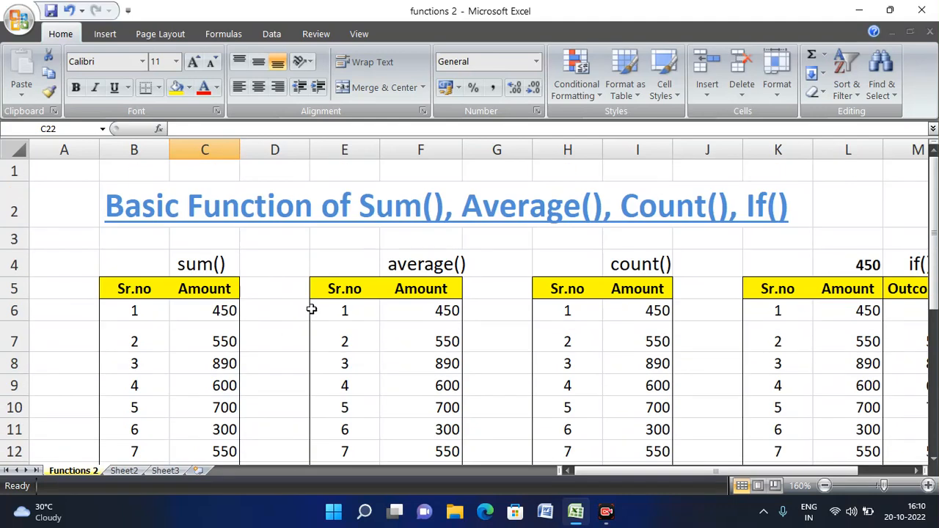
click(501, 294)
key(Down)
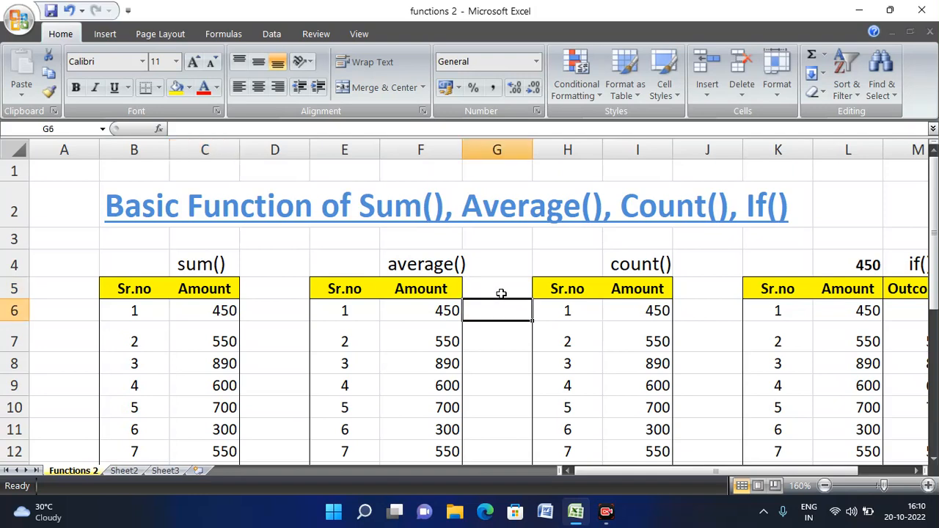
key(Left)
key(Down)
key(ctrl+Down)
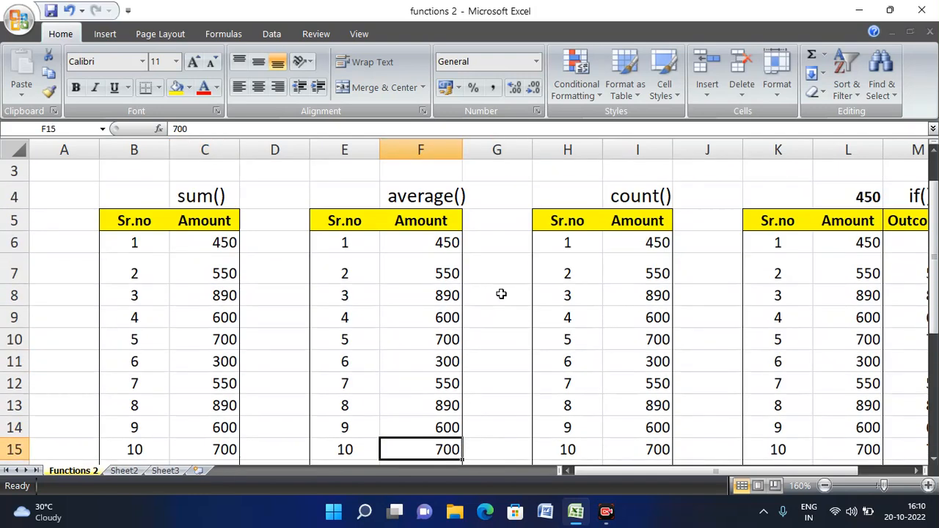
key(Down)
key(Down)
key(Down)
key(Down)
key(Down)
key(Down)
key(Down)
key(Down)
key(Down)
key(Down)
key(Down)
key(Up)
key(Up)
key(Up)
key(Up)
key(Up)
key(Up)
key(Up)
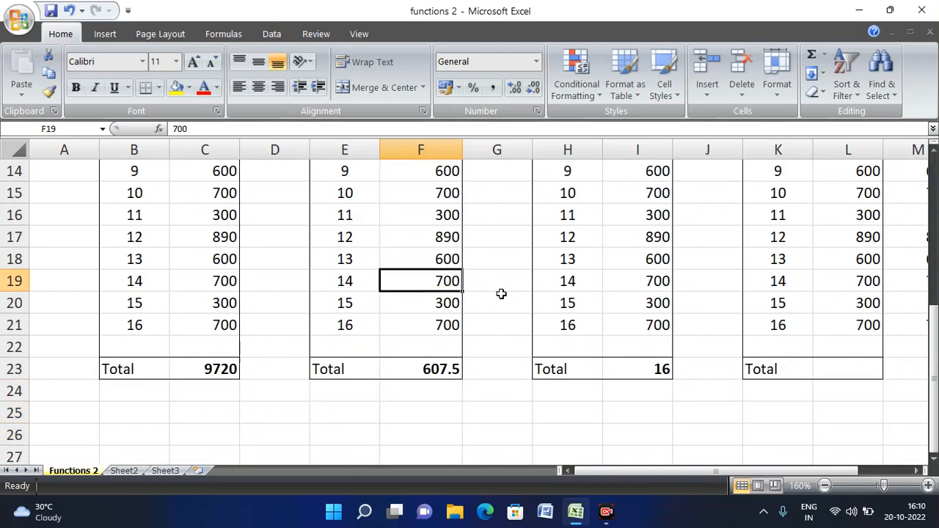
key(Left)
key(Right)
key(Right)
key(Left)
key(Up)
key(Up)
key(Up)
key(Up)
key(Up)
key(Up)
key(Up)
key(Up)
key(Up)
key(Up)
key(Up)
key(Up)
key(Up)
key(Up)
key(Up)
key(Up)
key(Up)
key(Up)
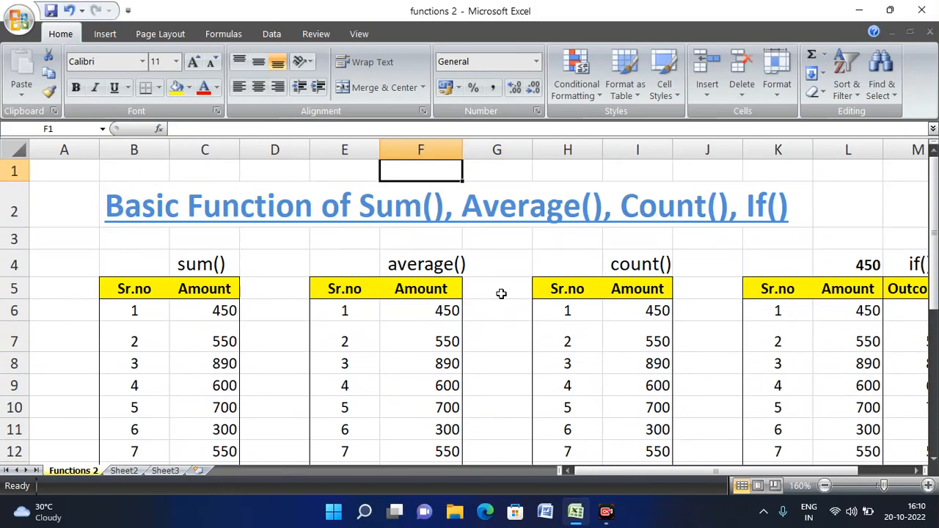
key(Down)
key(Down)
key(Down)
key(Down)
key(Down)
key(Down)
key(Down)
key(Down)
key(Down)
key(Down)
key(Down)
key(Down)
key(Down)
key(Down)
key(Down)
key(Down)
key(Down)
key(Down)
key(Down)
key(Down)
key(Up)
key(Up)
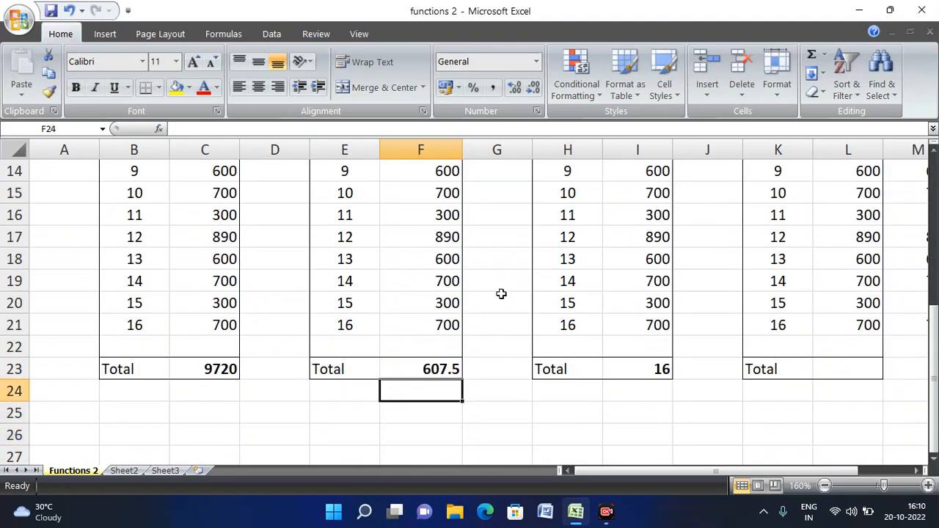
key(Up)
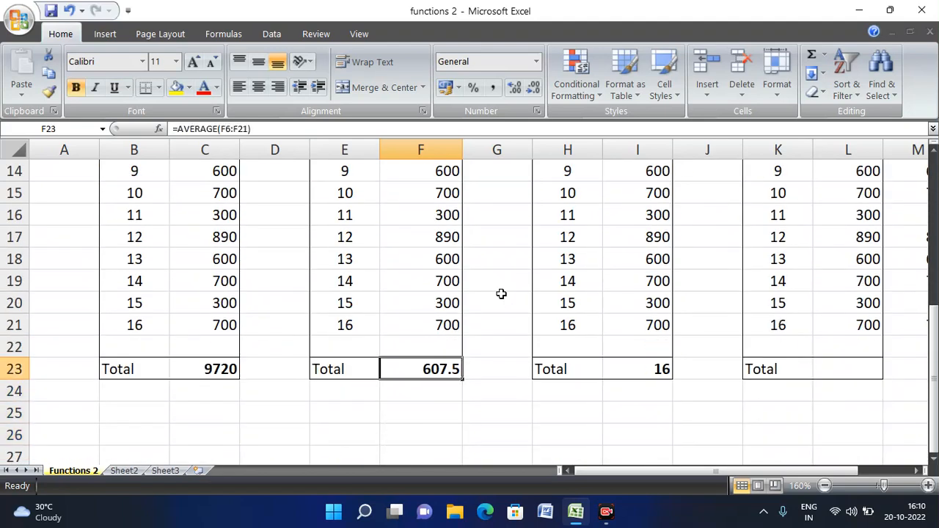
key(F2)
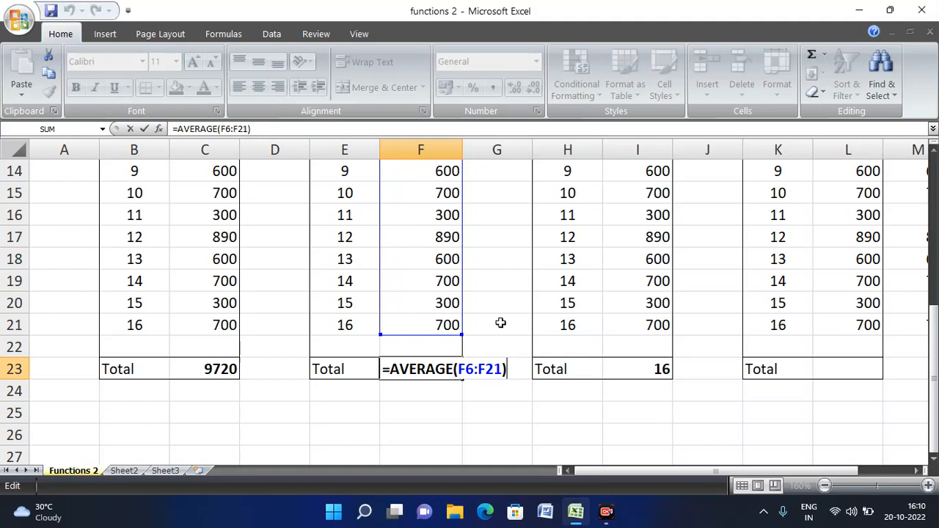
key(Return)
key(Up)
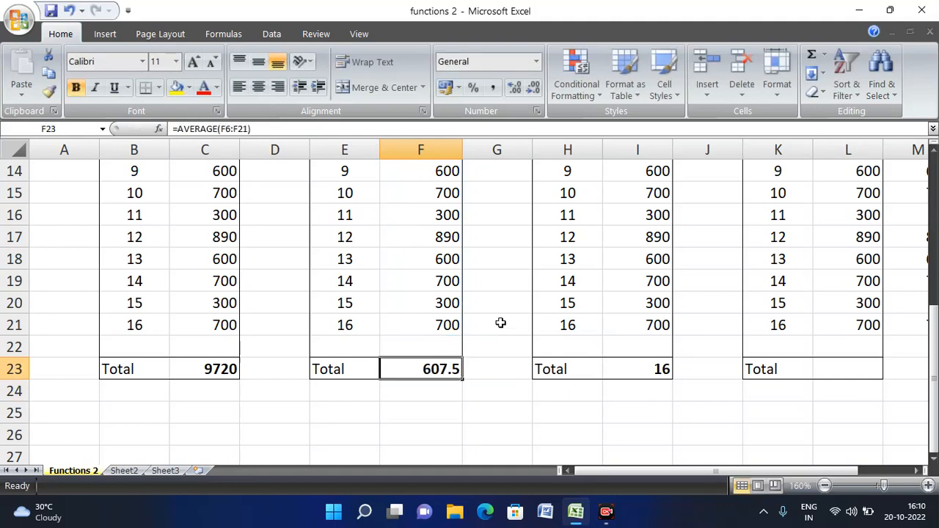
key(Up)
key(Up)
key(Up)
key(Up)
key(Up)
key(Up)
key(Up)
key(Up)
key(Up)
key(Up)
key(Up)
key(Up)
key(Up)
key(Up)
key(Up)
key(Up)
key(Up)
key(Up)
key(Up)
key(Up)
key(Down)
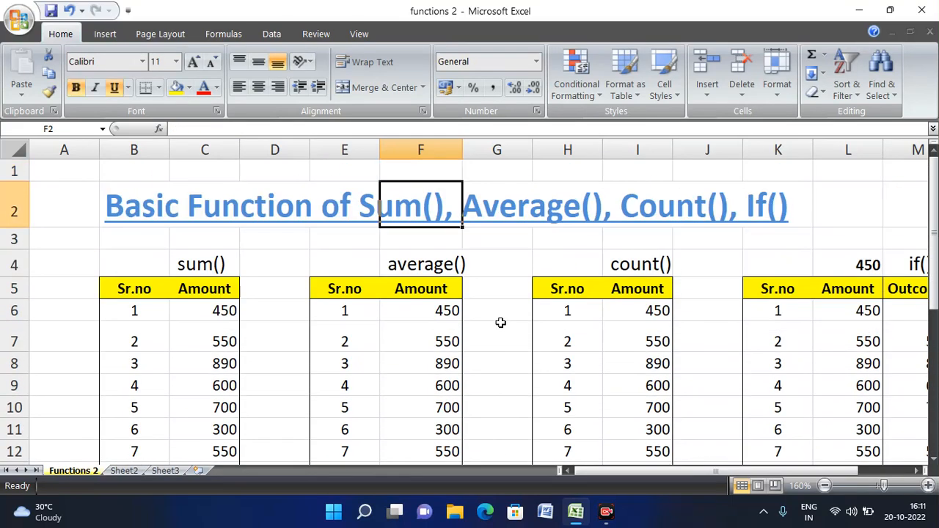
key(Down)
key(Down)
key(Down)
key(Down)
key(Down)
key(Down)
key(Down)
key(Down)
key(Down)
key(Down)
key(Down)
key(Down)
key(Down)
key(Down)
key(Down)
key(Down)
key(Down)
key(Down)
key(Down)
key(Down)
key(Up)
key(Up)
key(Up)
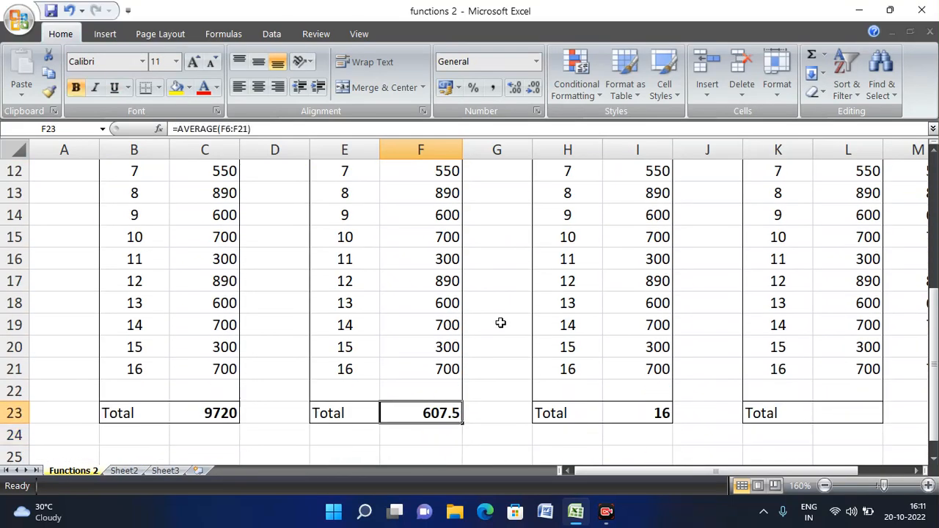
key(Up)
key(Up)
key(Up)
key(Up)
key(Up)
key(Up)
key(Up)
key(Up)
key(Up)
key(Up)
key(Up)
key(Up)
key(Up)
key(Up)
key(Up)
key(Up)
key(Up)
key(Up)
key(Up)
key(Up)
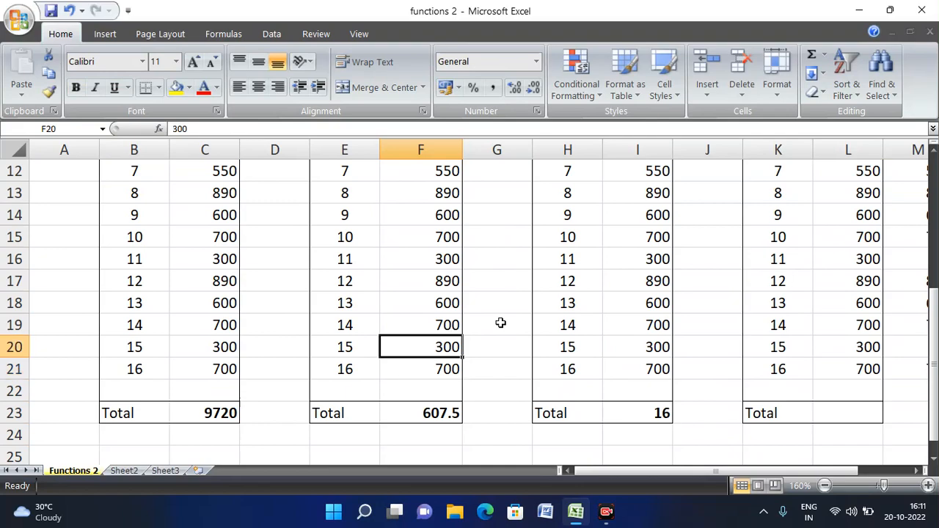
key(Down)
key(Down)
key(Down)
key(Down)
key(Down)
key(Down)
key(Down)
key(Down)
key(Down)
key(Down)
key(Down)
key(Down)
key(Down)
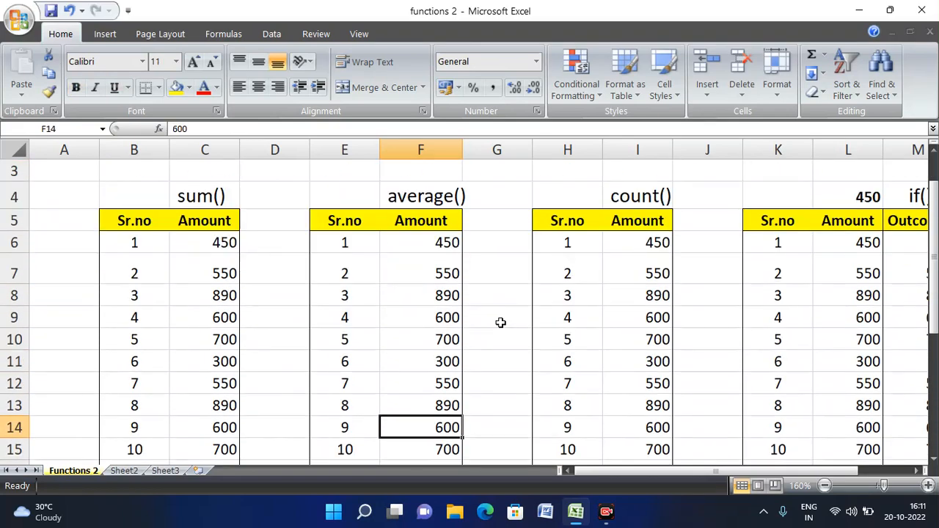
key(Down)
key(Down)
key(Down)
key(Down)
key(Down)
key(Down)
key(Down)
key(Down)
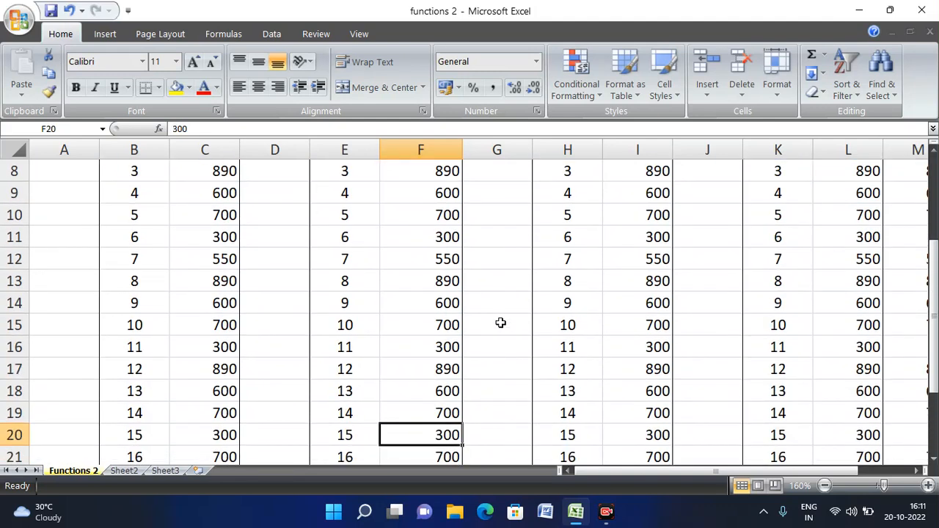
key(Up)
key(Up)
key(Up)
key(Up)
key(Up)
key(Up)
key(Up)
key(Up)
key(Up)
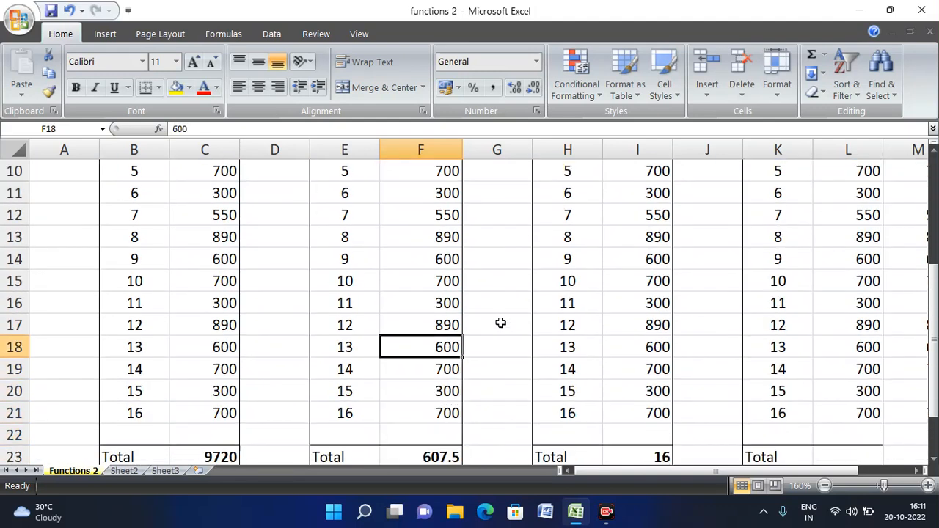
key(Down)
key(Down)
key(Down)
key(Down)
key(Down)
key(Down)
key(Down)
key(Down)
key(Down)
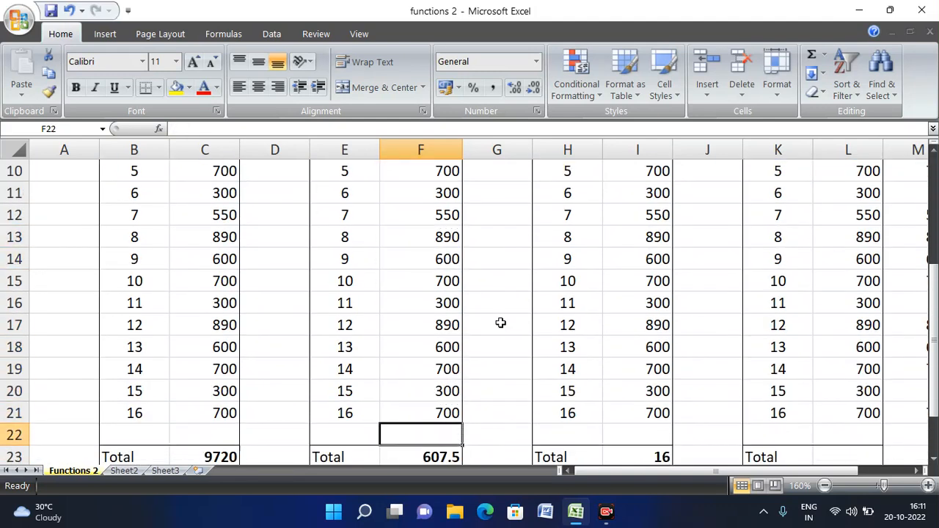
key(Up)
key(Up)
key(Up)
key(Up)
key(Up)
key(Up)
key(Up)
key(Up)
key(Up)
key(Up)
key(Up)
key(Up)
key(Up)
key(Up)
key(Up)
key(Up)
key(Up)
key(Up)
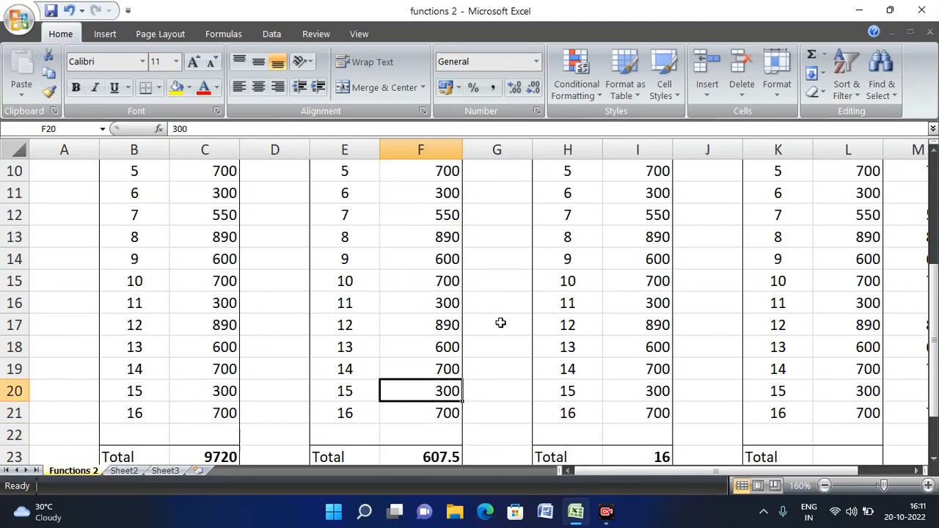
key(Up)
key(Down)
key(Down)
key(Down)
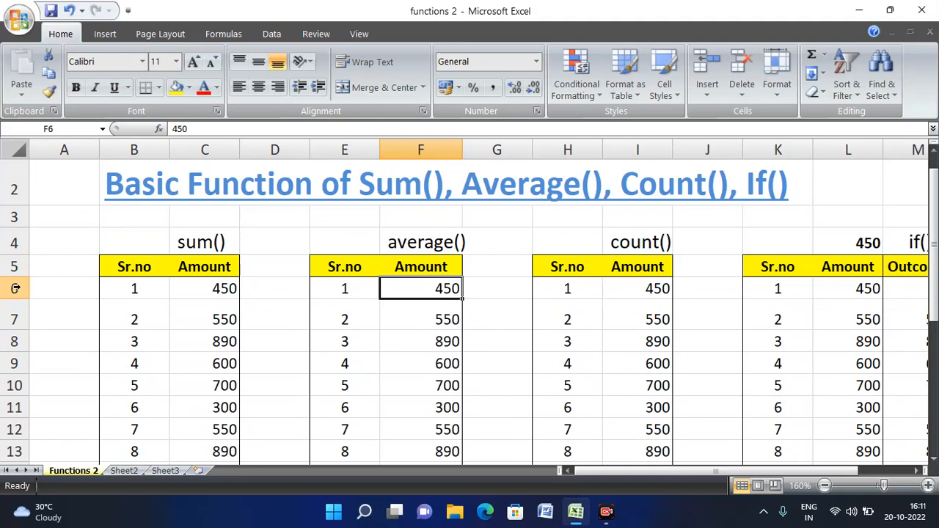
scroll(391, 316, down, 6)
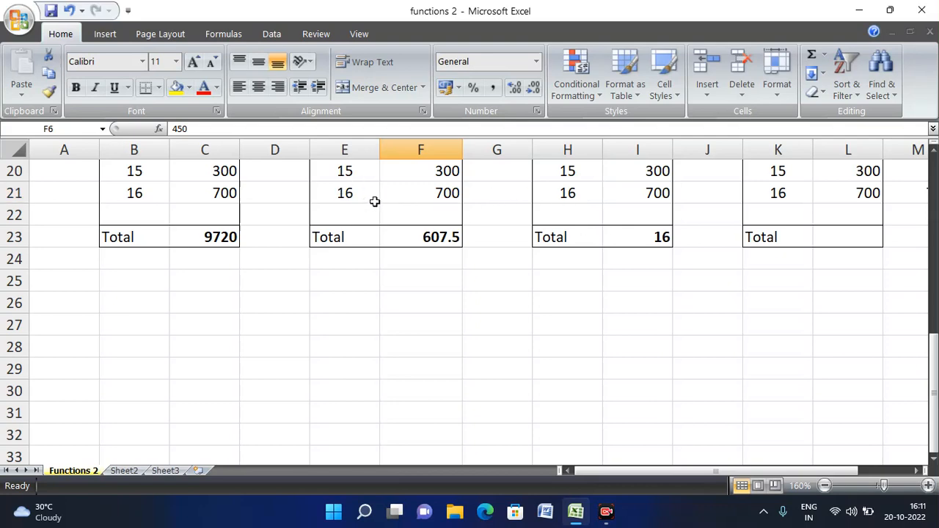
scroll(474, 204, up, 6)
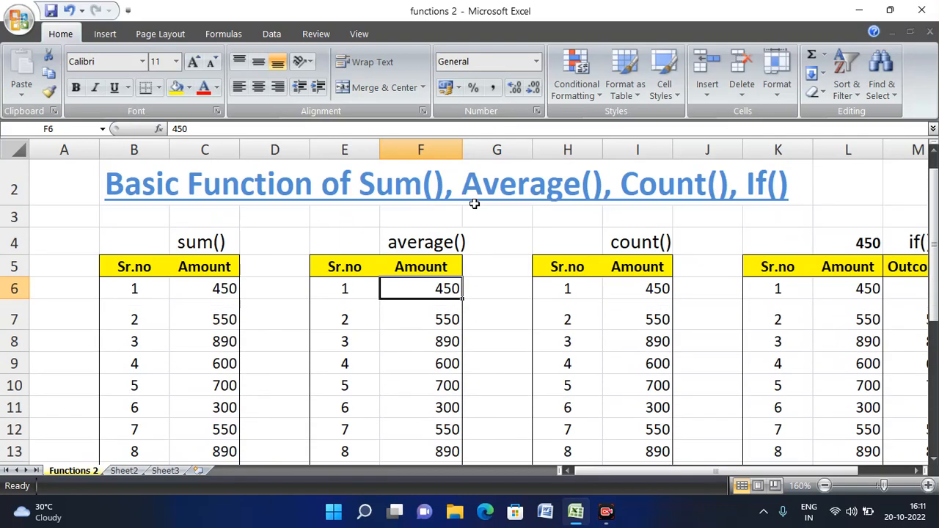
click(568, 240)
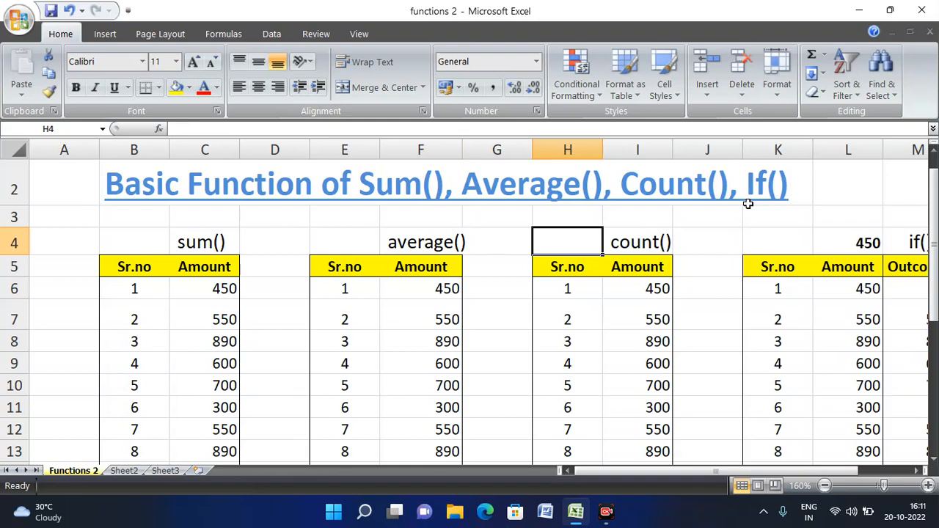
key(Right)
key(Down)
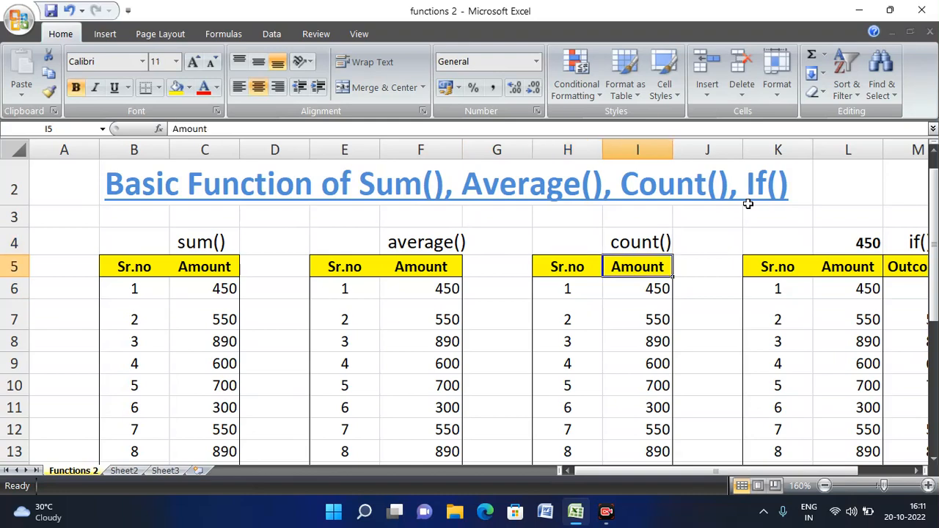
key(Down)
key(Down)
key(Down)
key(Down)
key(Down)
key(Down)
key(Down)
key(Down)
key(Down)
key(Down)
key(Down)
key(Down)
key(Down)
key(Down)
key(Down)
key(Down)
key(Down)
key(Down)
key(Down)
key(Down)
key(Down)
key(Down)
key(Down)
key(Down)
key(Down)
key(Down)
key(Down)
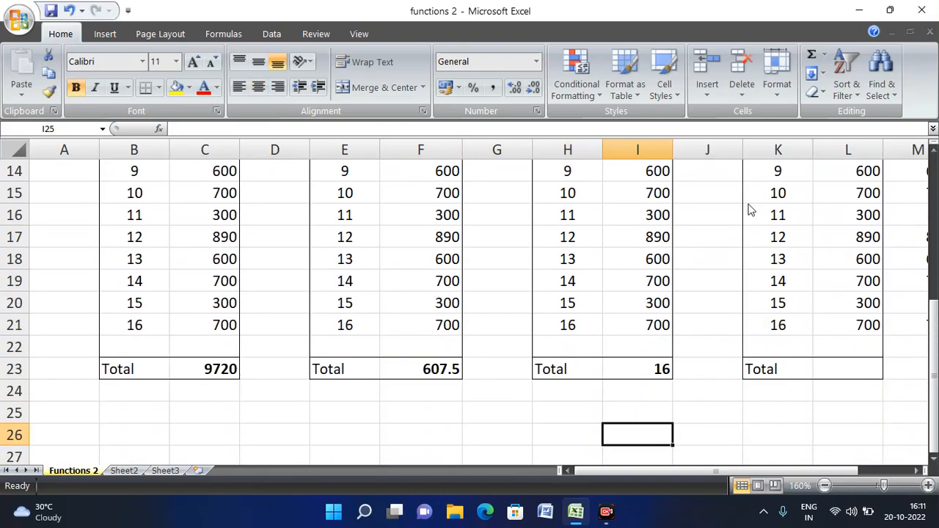
key(Up)
key(Up)
key(Up)
key(Up)
key(Up)
key(Up)
key(Up)
key(Up)
key(Up)
key(Up)
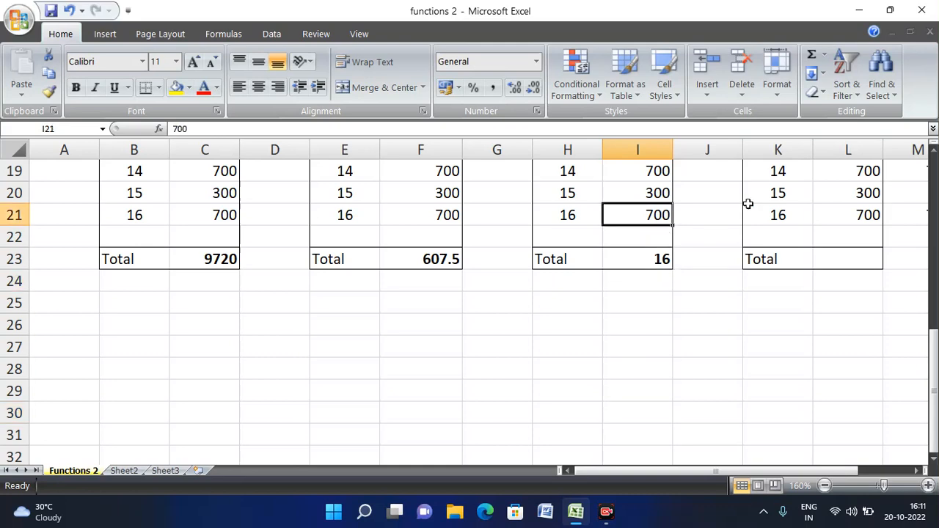
key(Down)
key(Down)
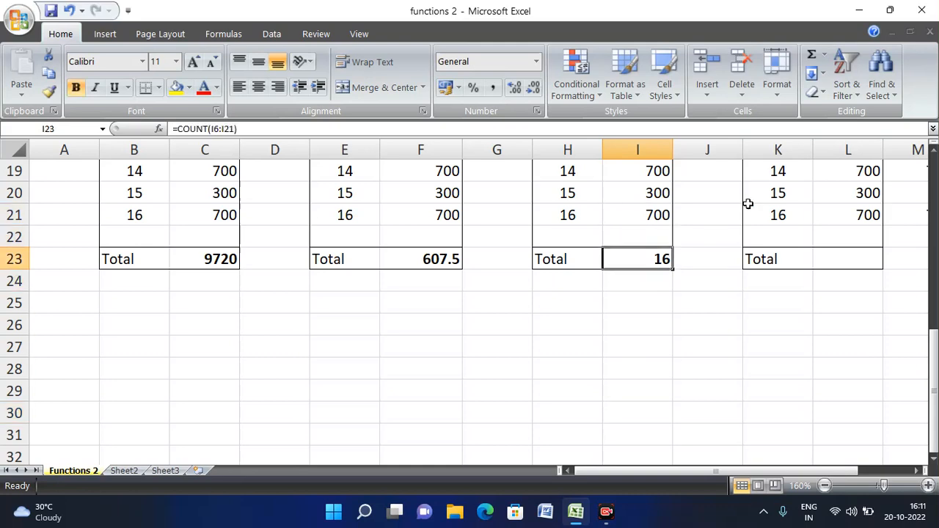
key(F2)
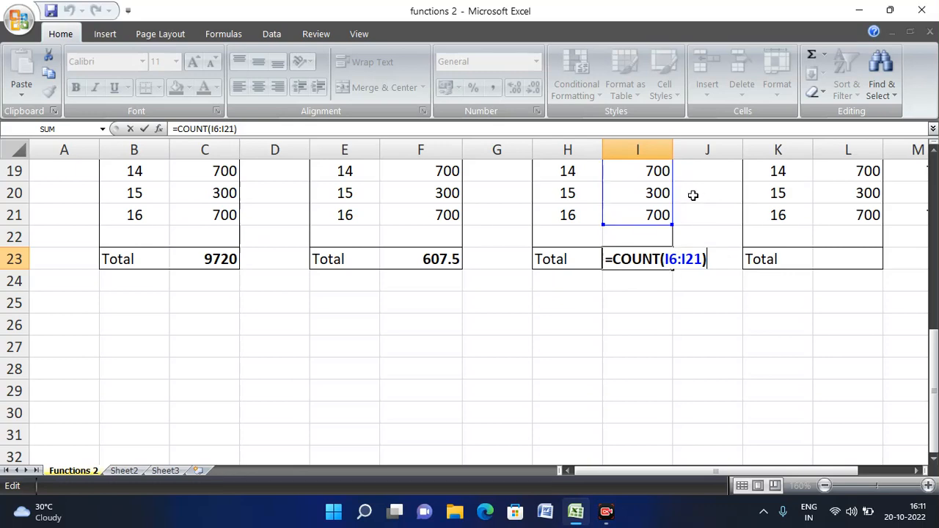
scroll(687, 210, up, 5)
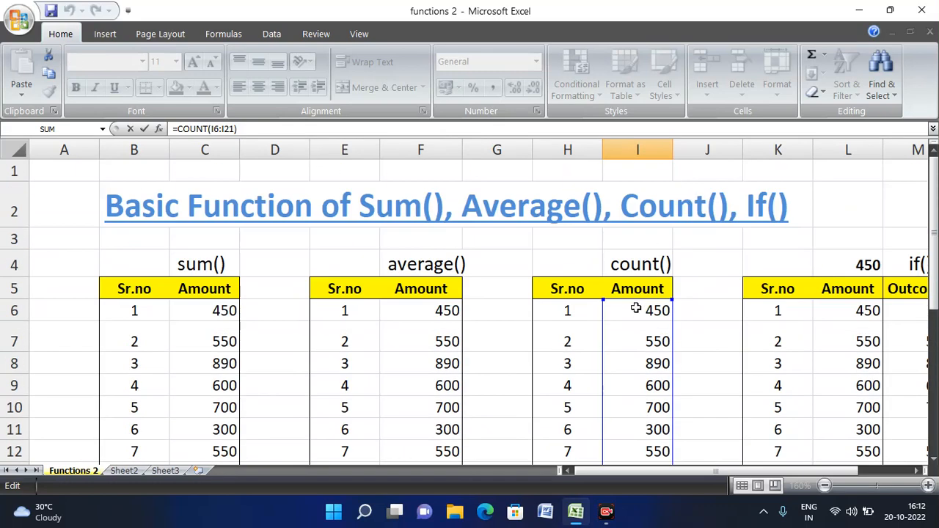
scroll(709, 299, down, 4)
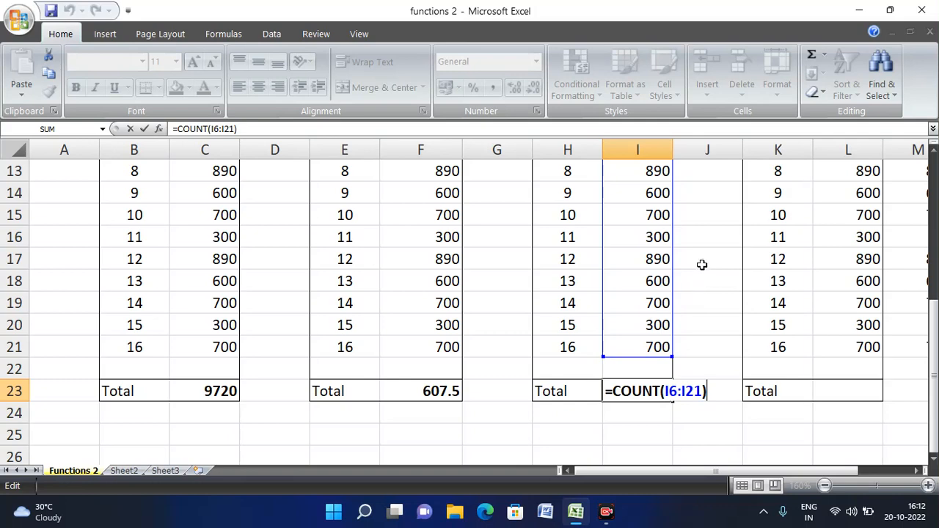
key(ctrl+Return)
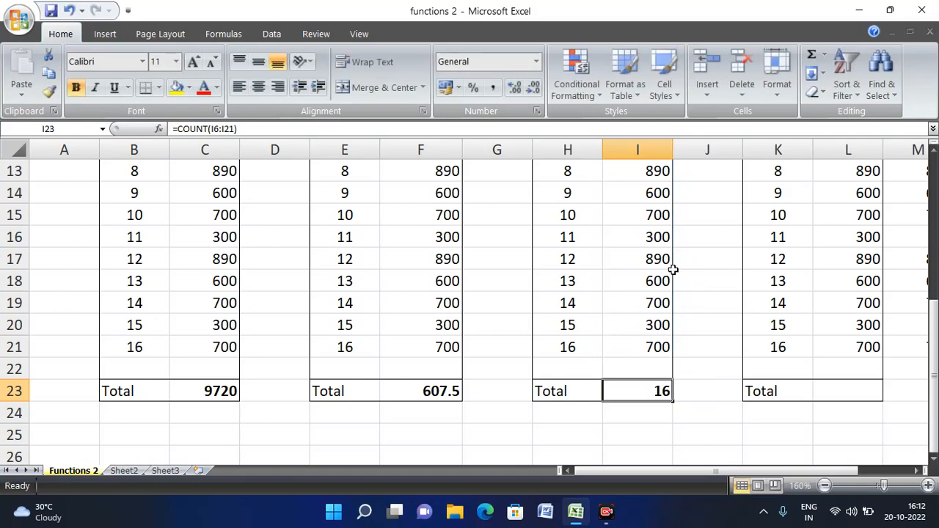
key(F2)
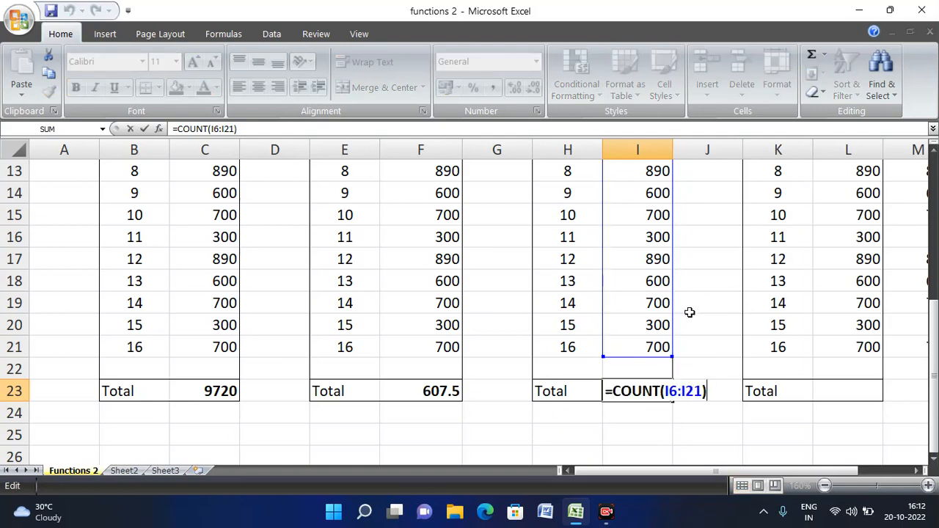
key(ctrl+Return)
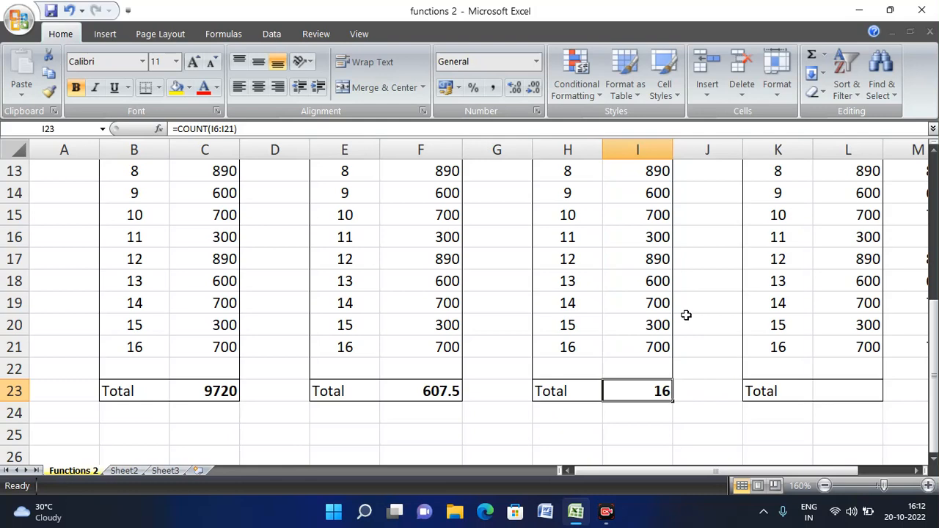
click(649, 193)
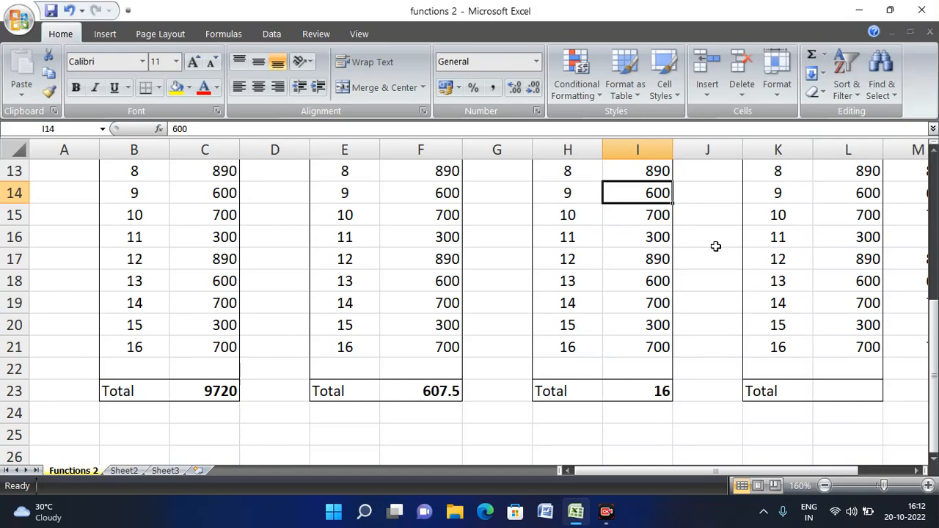
- Set the count() table amounts to 100 in I14 and 150 in I15, replacing 700
text(100)
key(Return)
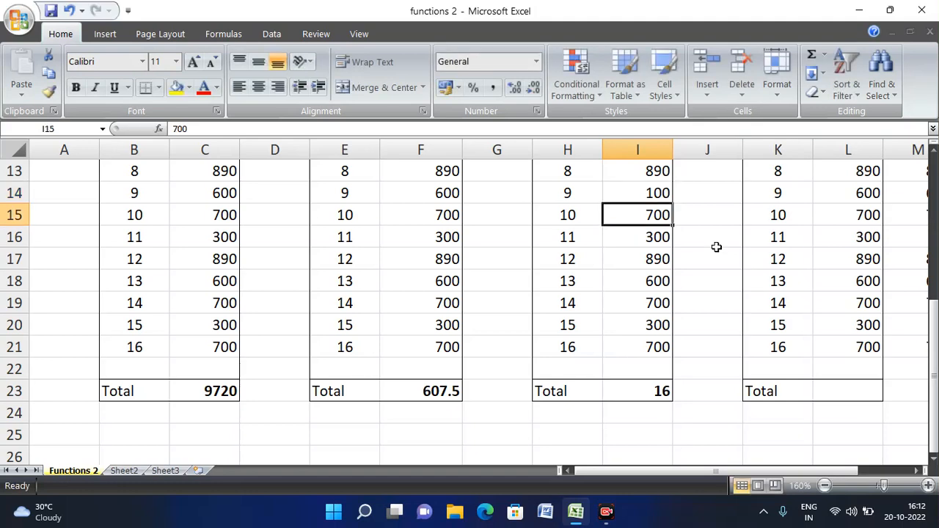
key(Delete)
key(Down)
key(Up)
text(150)
key(Return)
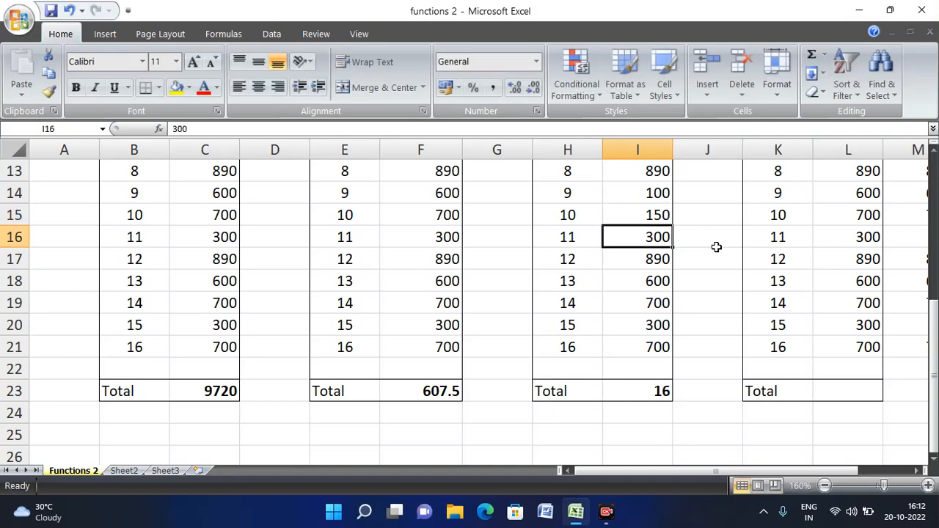
key(Down)
key(Down)
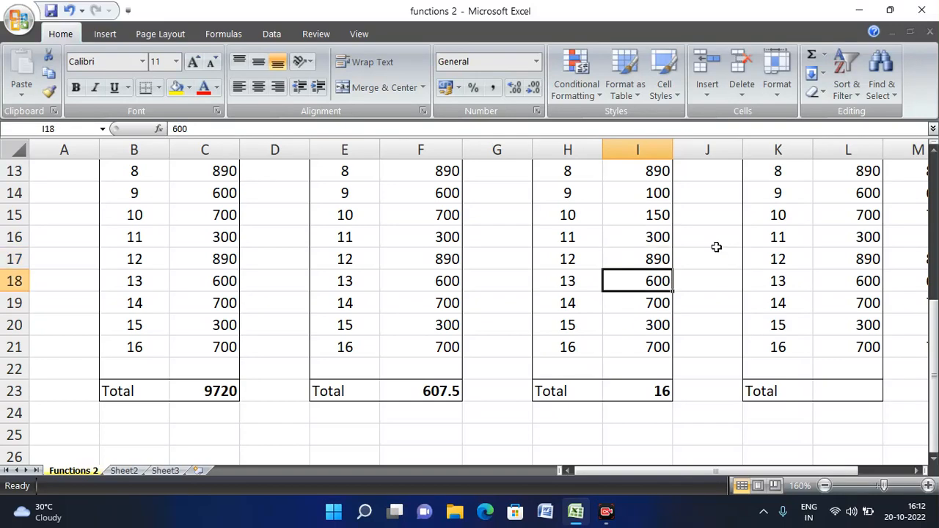
key(Up)
key(Up)
key(Up)
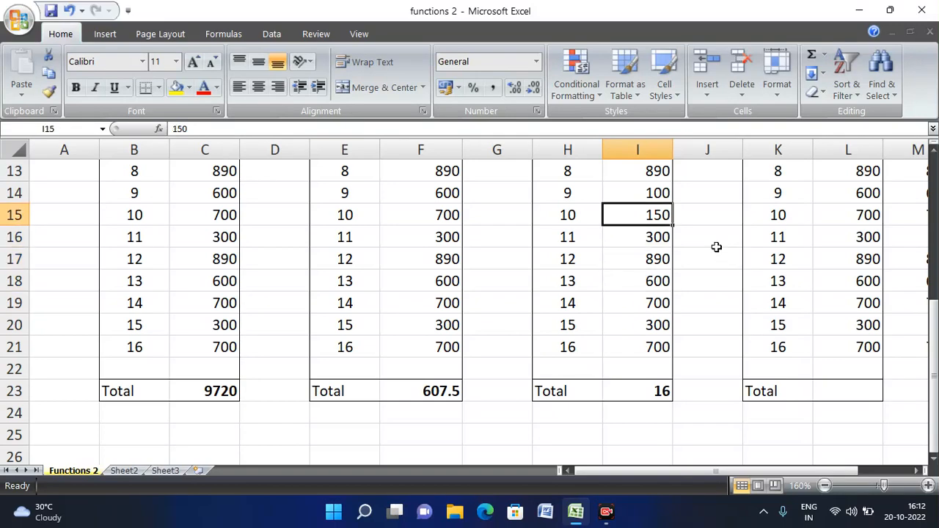
- Step through the count() table's amounts, then move right toward the if() table
key(Up)
key(Up)
key(Up)
key(Up)
key(Up)
key(Up)
key(Up)
key(Up)
key(Up)
key(Up)
key(Up)
key(Up)
key(Up)
key(Up)
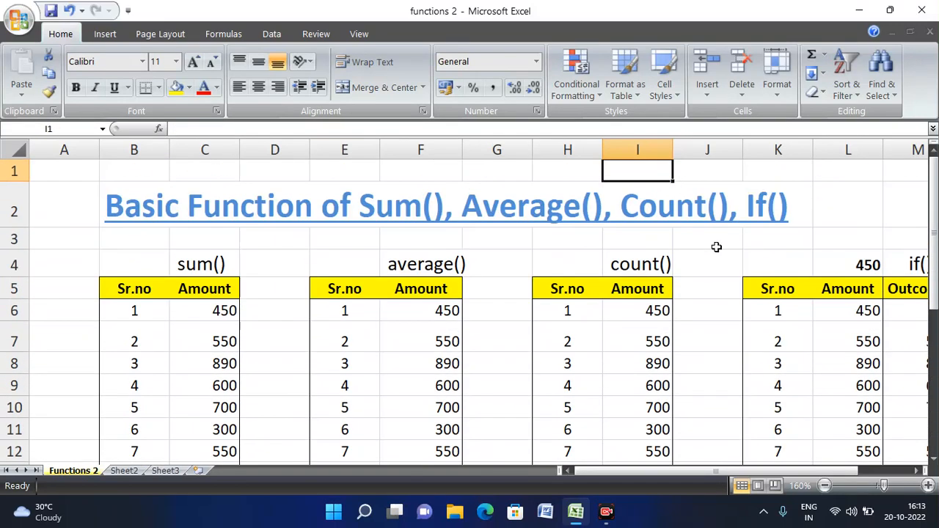
key(Down)
key(Down)
key(Down)
key(Down)
key(Down)
key(Down)
key(Down)
key(Down)
key(Down)
key(Down)
key(Down)
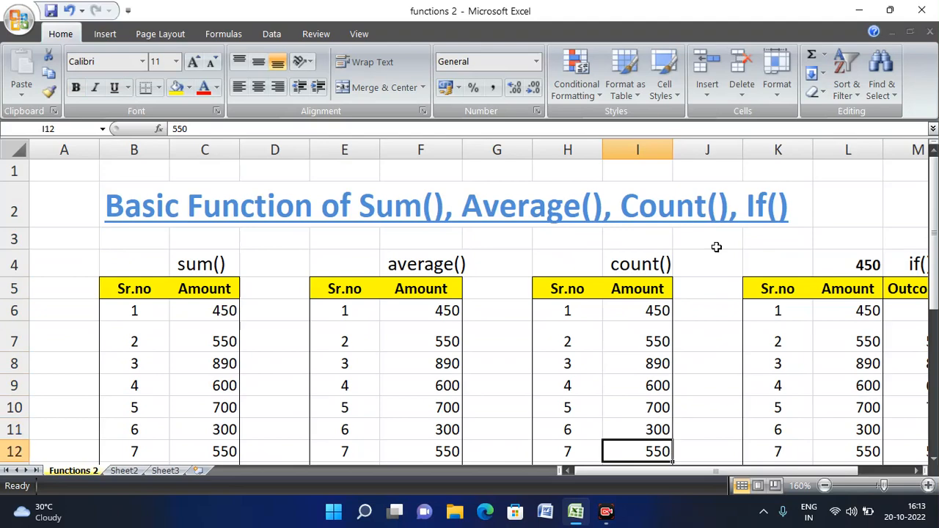
key(Down)
key(Down)
key(Down)
key(Down)
key(Down)
key(Down)
key(Down)
key(Down)
key(Down)
key(Down)
key(Up)
key(Up)
key(Up)
key(Up)
key(Up)
key(Up)
key(Up)
key(Up)
key(Up)
key(Up)
key(Up)
key(Up)
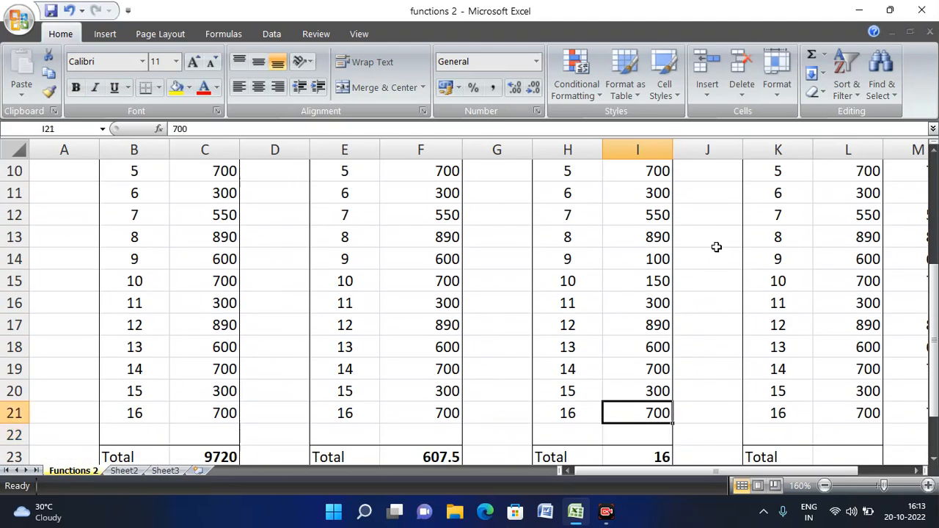
key(Up)
key(Up)
key(Up)
key(Up)
key(Up)
key(Up)
key(Up)
key(Up)
key(Up)
key(Down)
key(Down)
key(Down)
key(Down)
key(Down)
key(Down)
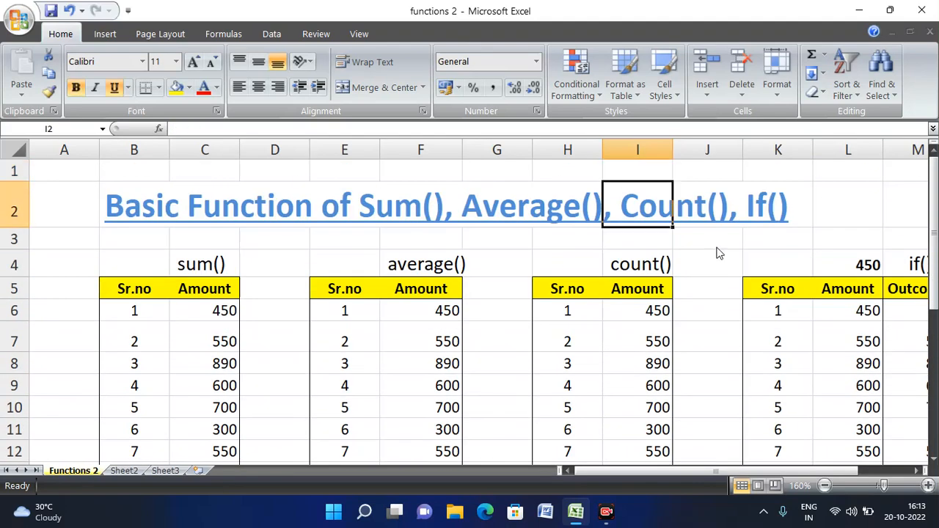
key(Up)
key(Up)
key(Up)
key(Right)
key(Right)
key(Right)
key(Right)
key(Right)
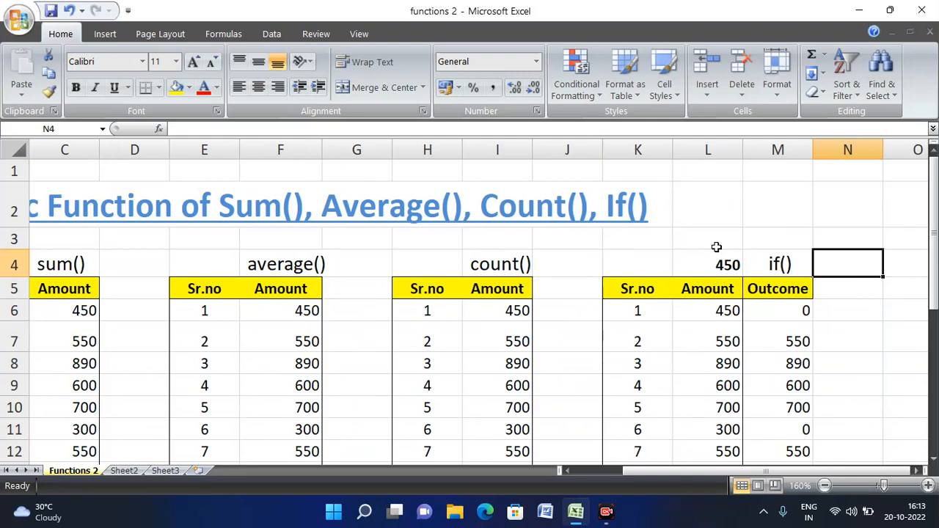
key(Left)
key(Left)
key(Left)
key(Right)
key(Right)
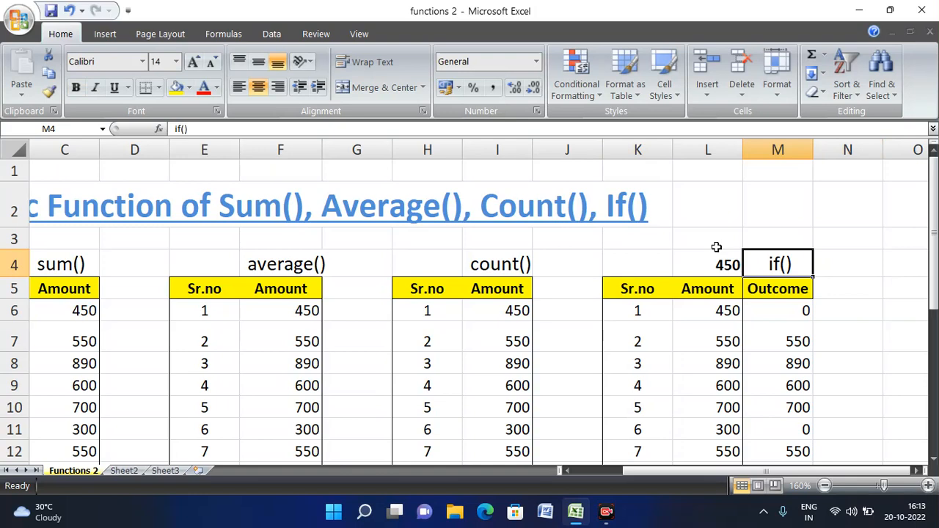
key(Down)
key(Down)
key(Down)
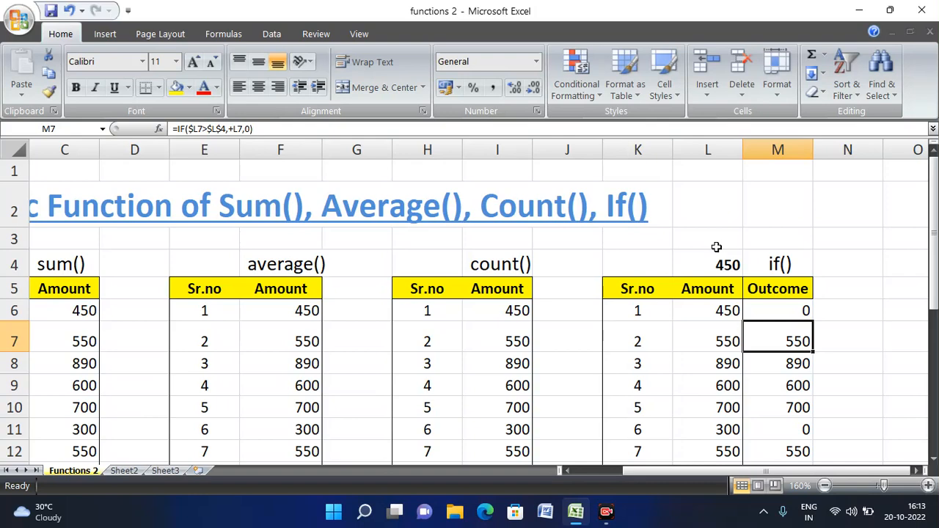
key(Up)
key(Up)
key(Left)
key(Down)
key(Down)
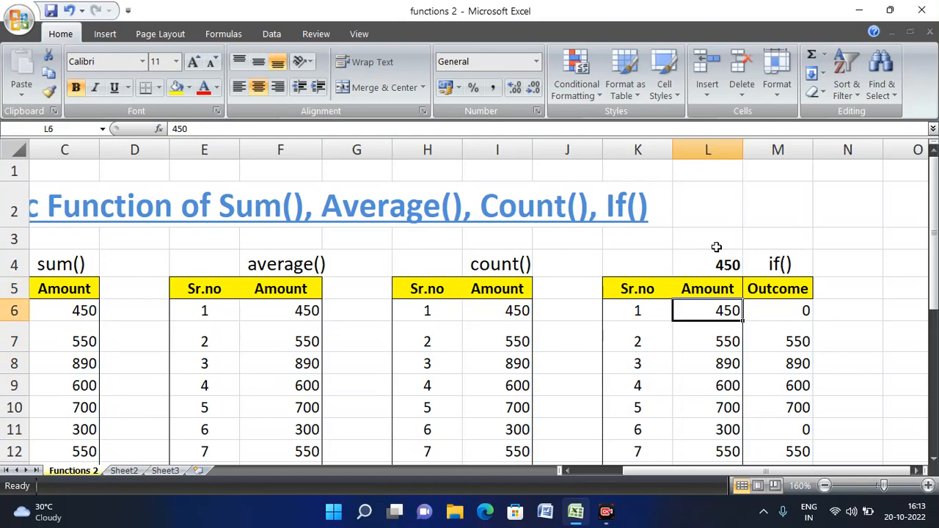
key(Down)
key(Down)
key(Down)
key(Down)
key(Down)
key(Down)
key(Down)
key(Down)
key(Down)
key(Down)
key(Down)
key(Down)
key(Down)
key(Down)
key(Down)
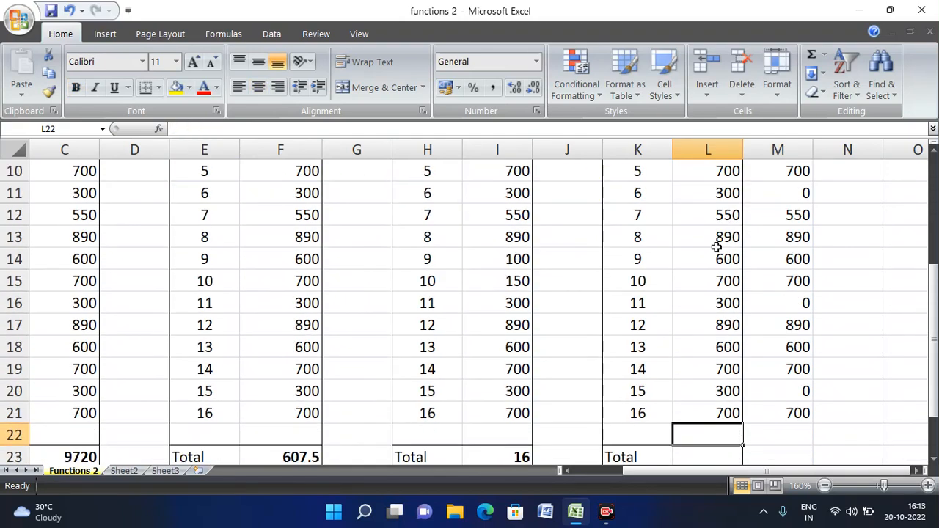
key(Up)
key(Right)
key(Right)
key(Left)
key(Up)
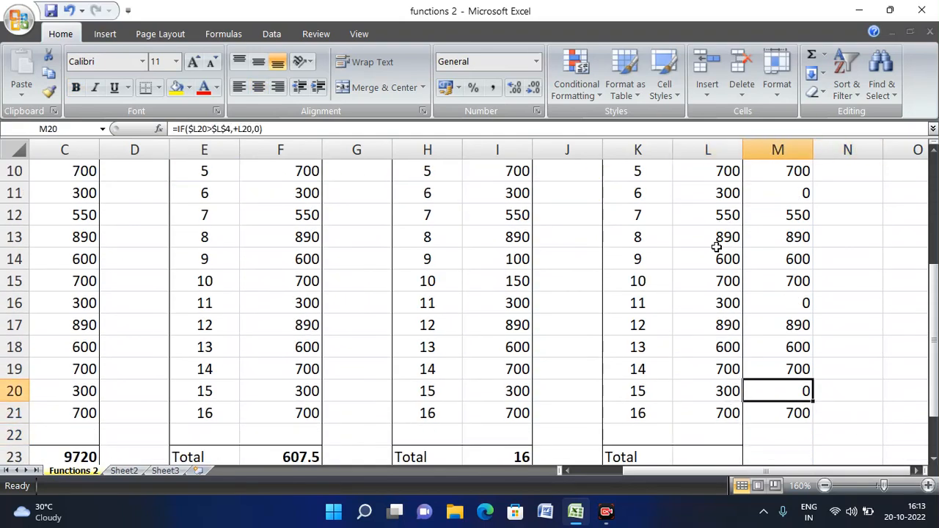
key(Up)
key(Up)
key(Up)
key(Up)
key(Up)
key(Up)
key(Up)
key(Up)
key(Up)
key(Up)
key(Up)
key(Up)
key(Up)
key(Up)
key(Up)
key(Up)
key(Up)
key(Up)
key(Up)
key(Down)
key(Down)
key(Down)
key(Down)
key(Down)
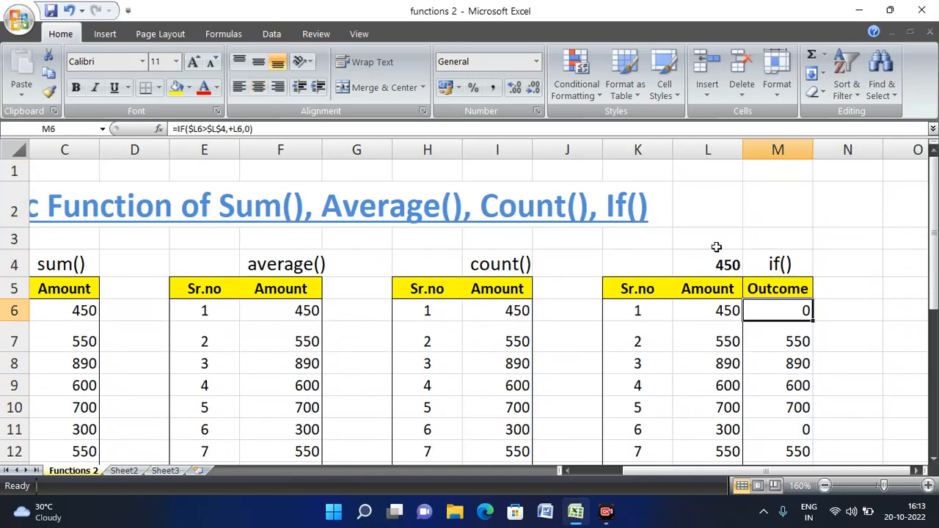
key(Up)
key(Up)
key(Left)
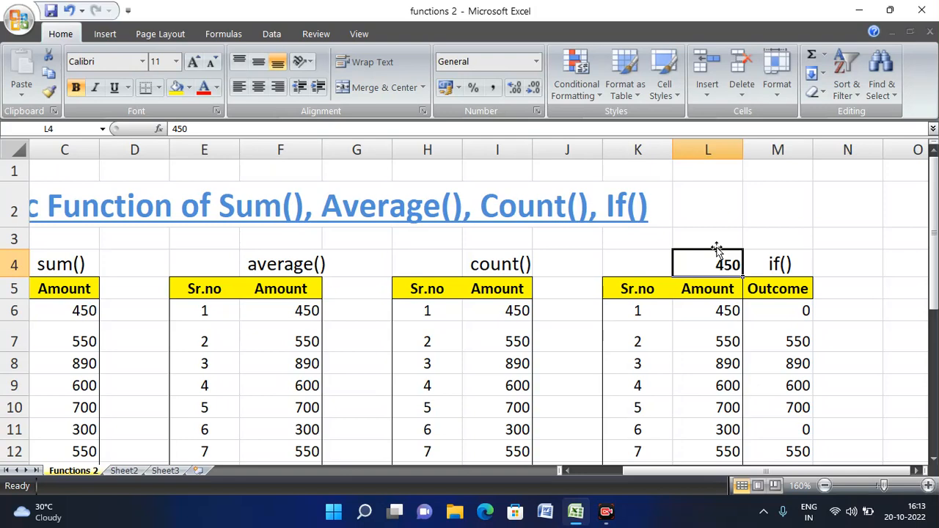
key(Right)
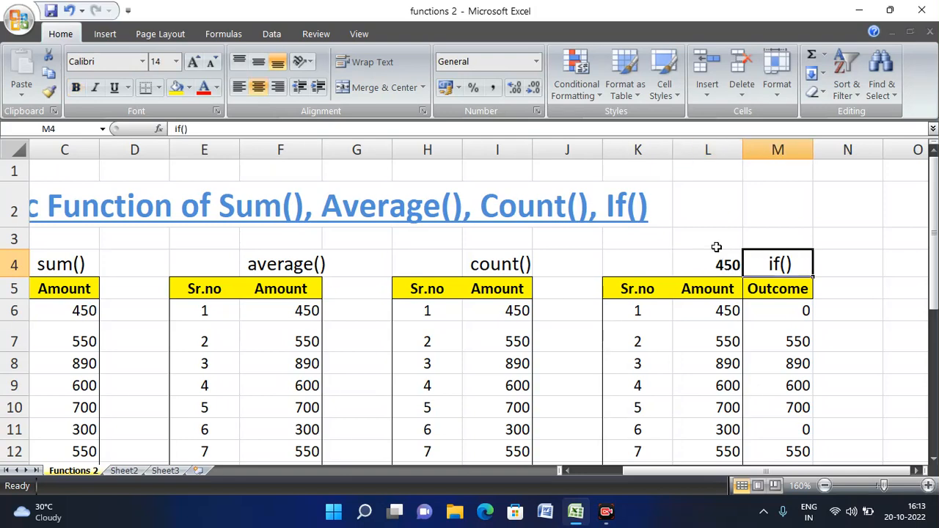
key(Down)
key(Down)
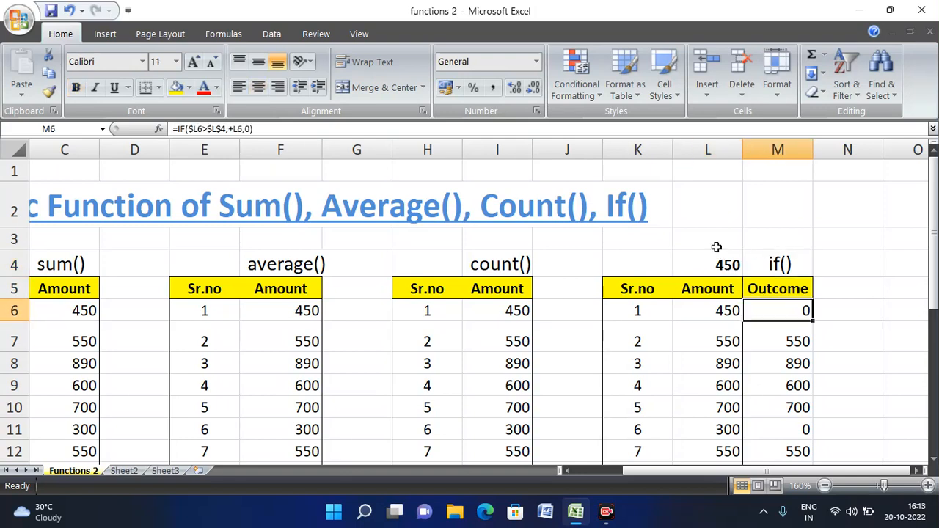
key(F2)
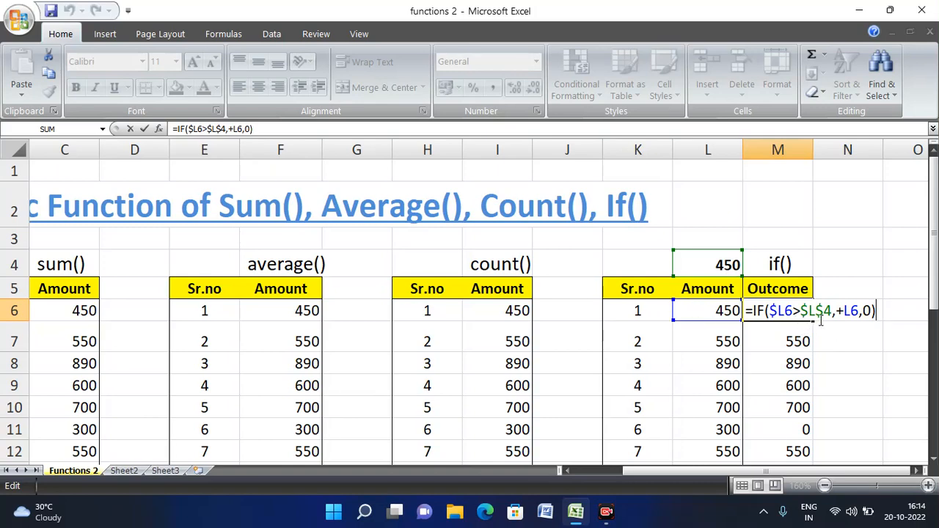
click(716, 262)
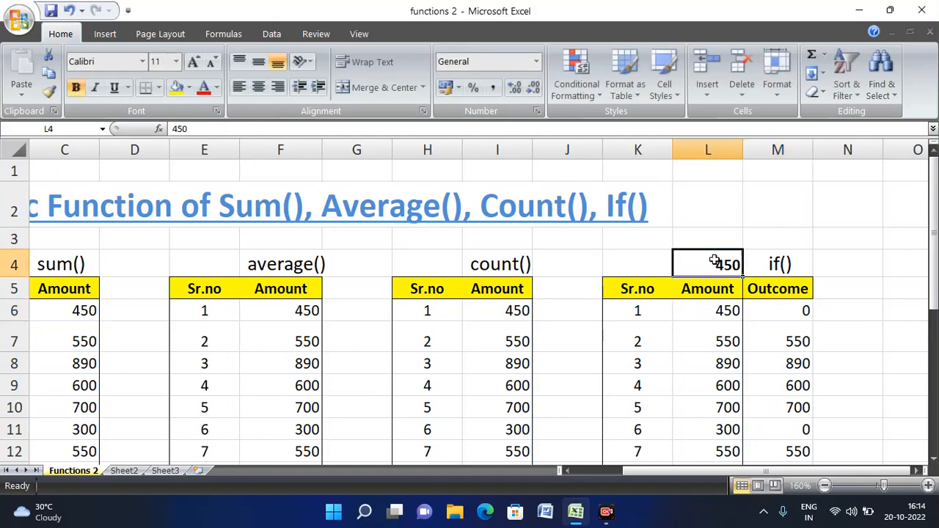
click(717, 311)
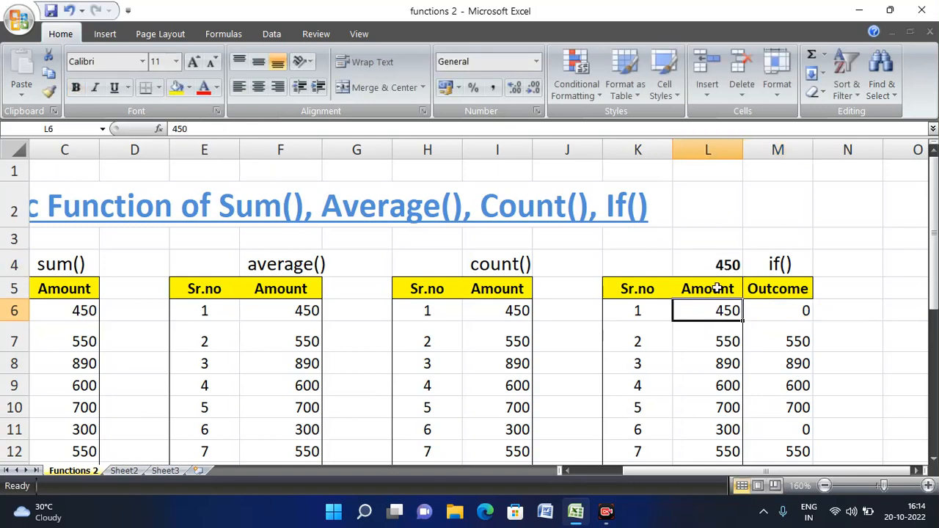
click(721, 267)
click(783, 312)
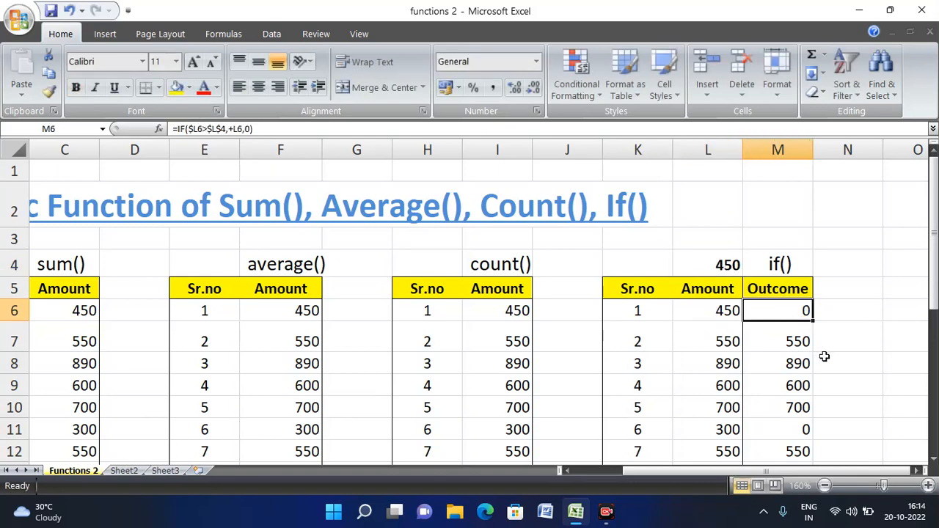
key(F2)
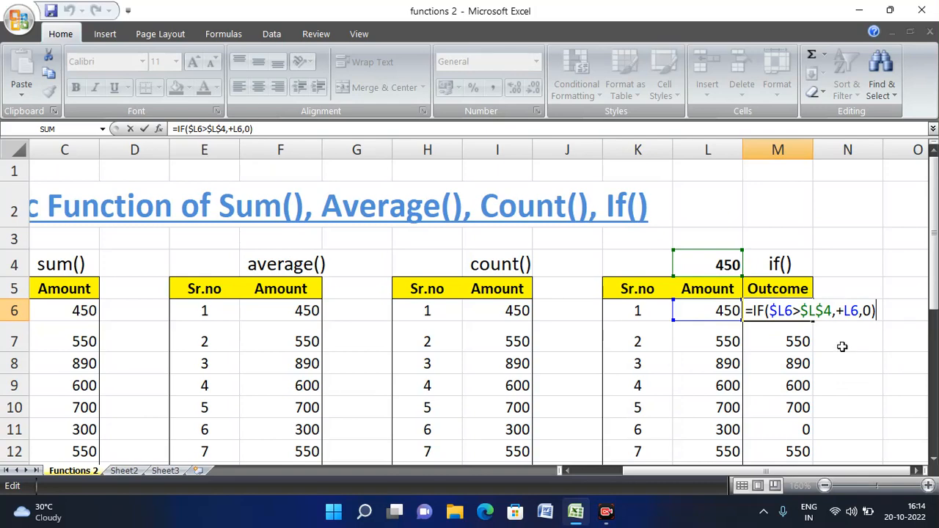
key(ctrl+Return)
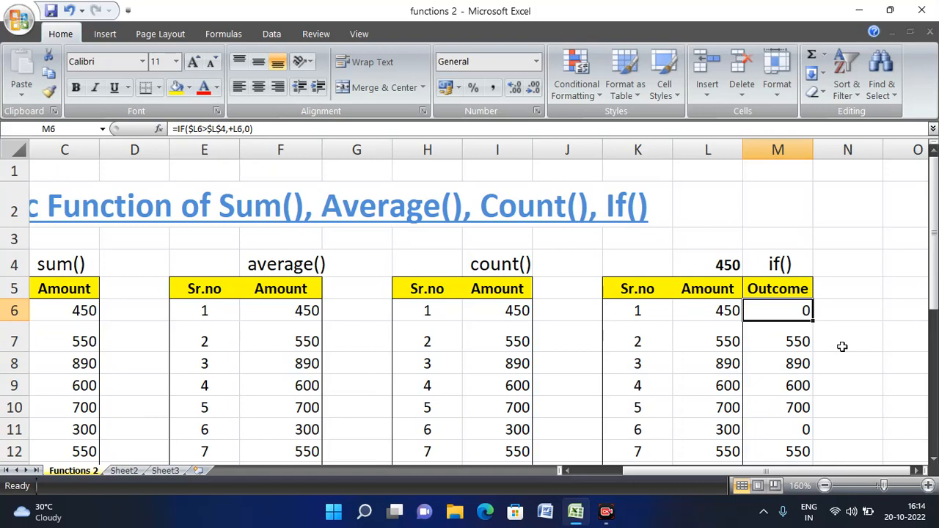
key(F2)
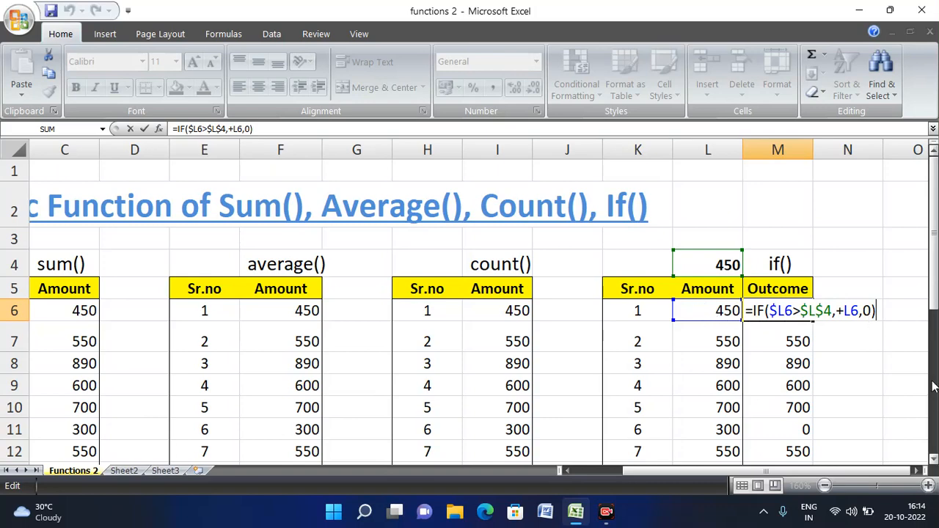
key(ctrl+Return)
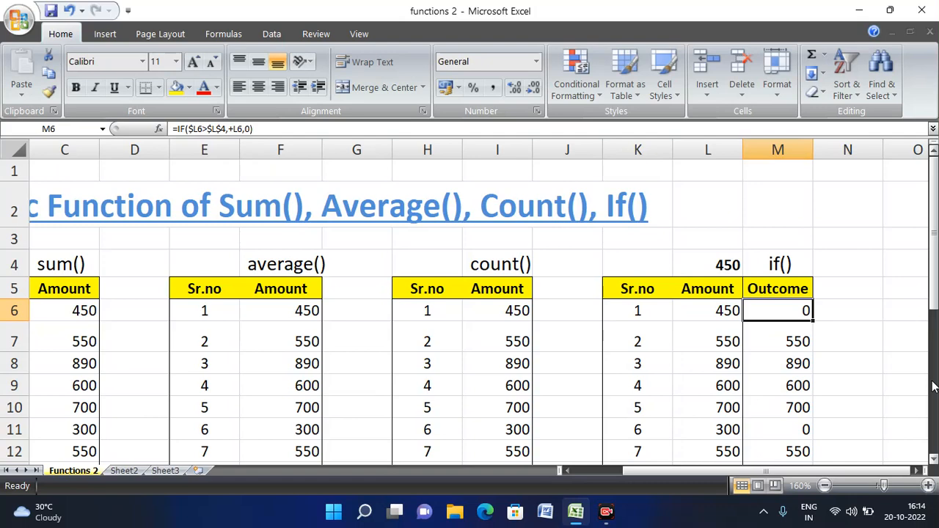
key(Down)
key(Up)
key(Left)
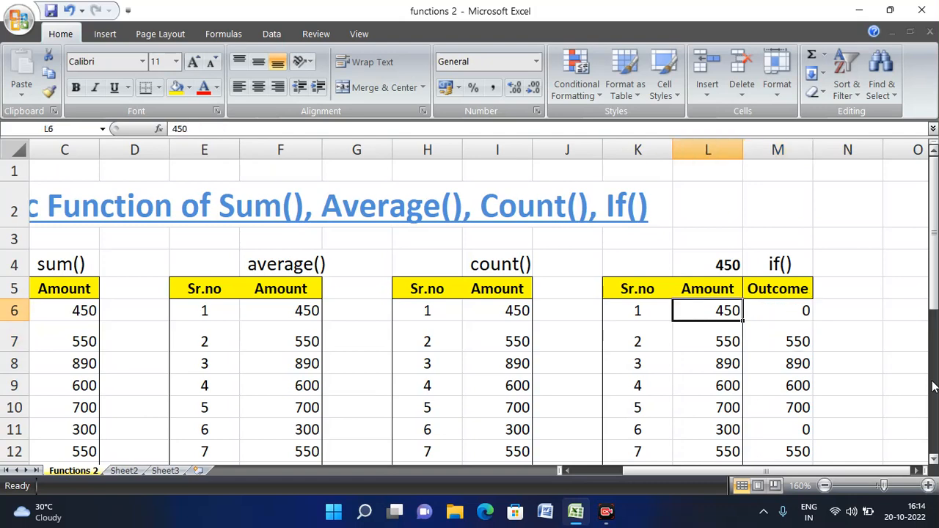
key(Right)
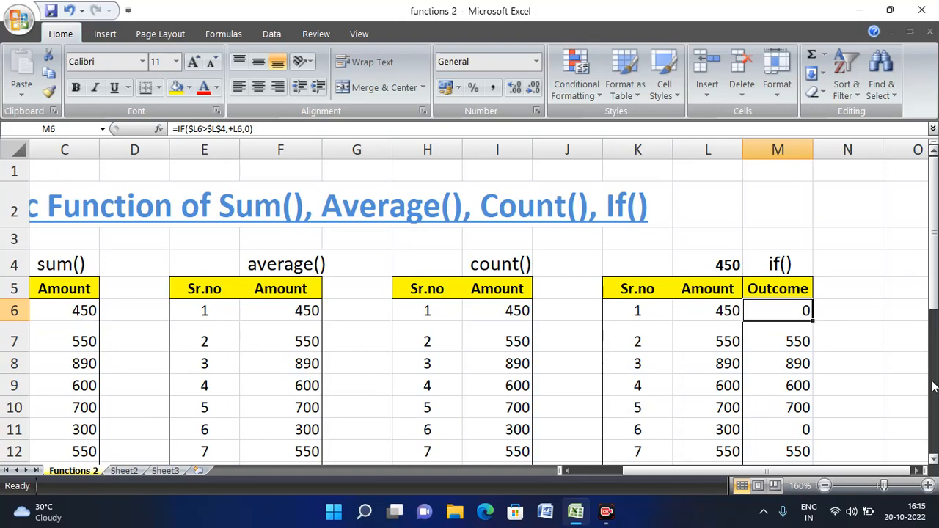
key(Down)
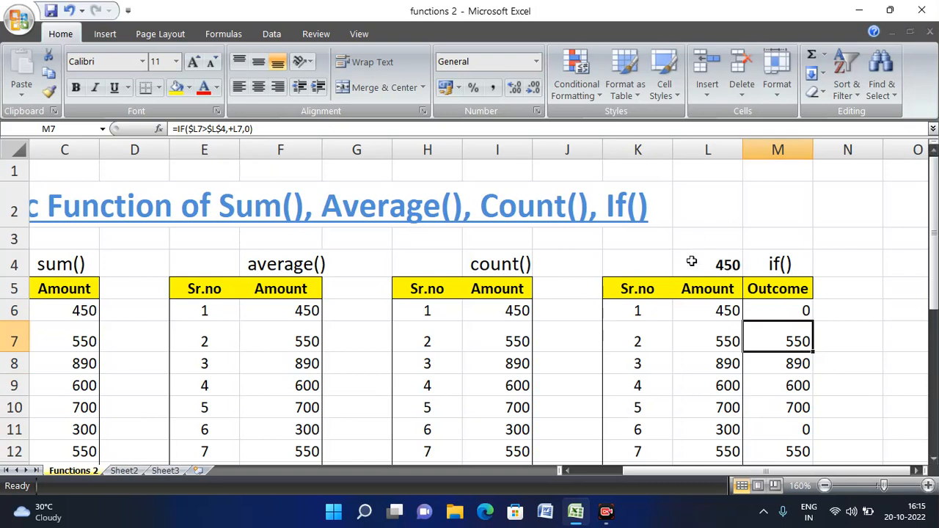
- Shade the amounts 550 in L7 and 890 in L8 yellow
click(722, 337)
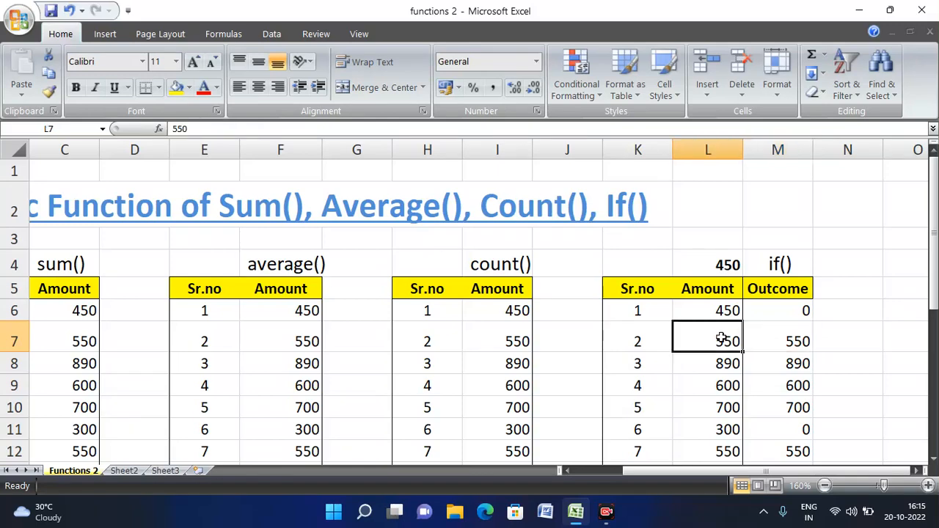
click(184, 94)
click(796, 367)
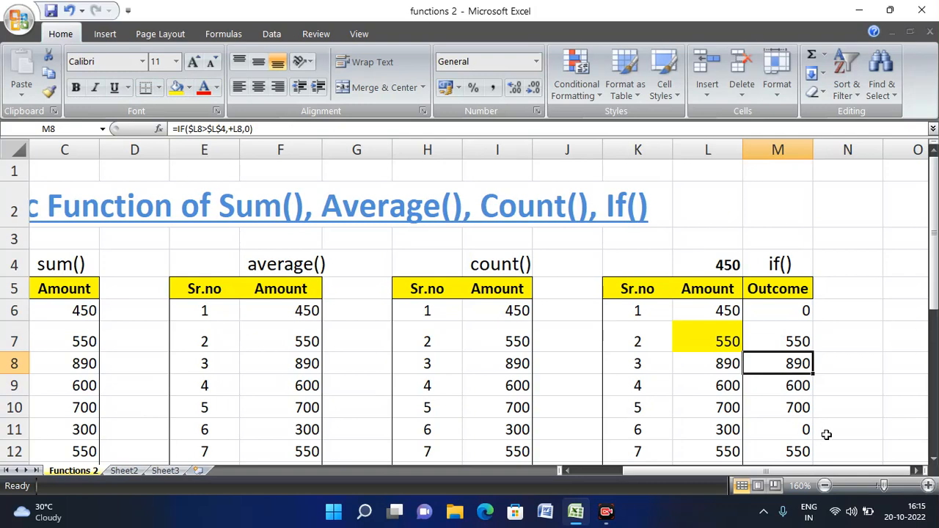
click(717, 367)
click(176, 88)
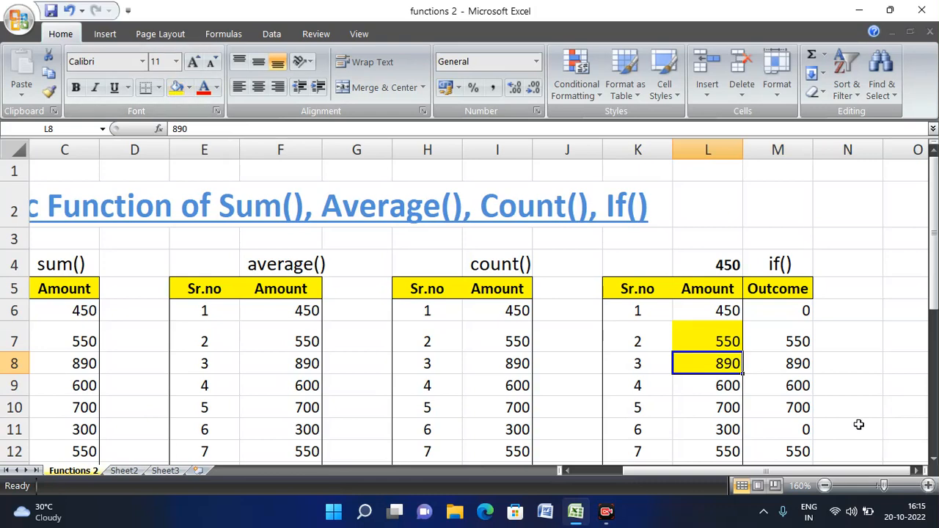
click(789, 342)
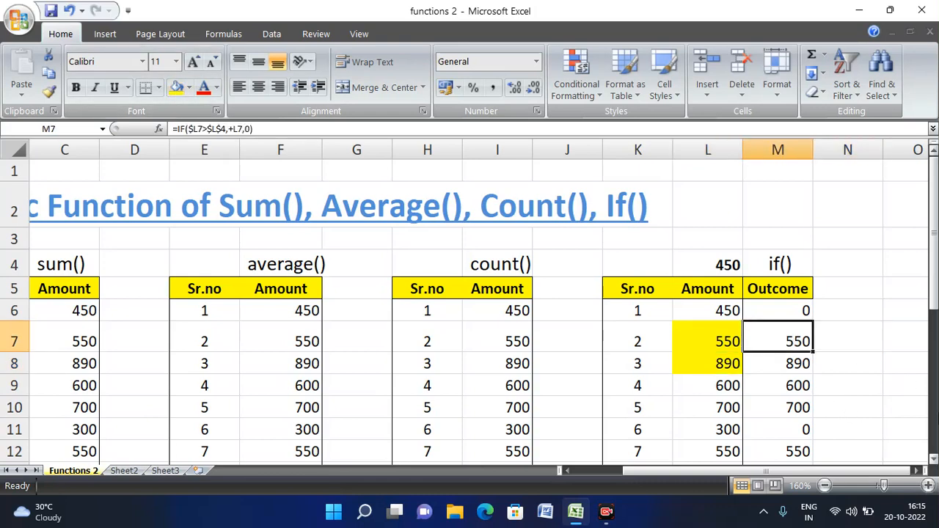
- Move to the first Outcome cell M6 and start editing its IF formula
key(Down)
key(Down)
key(Down)
key(Down)
key(Down)
key(Down)
key(Down)
key(Down)
key(Down)
key(Down)
key(Down)
key(Up)
key(Up)
key(Up)
key(Up)
key(Up)
key(Up)
key(Up)
key(Up)
key(Up)
key(Up)
key(Up)
key(Up)
key(Up)
key(Up)
key(Up)
key(Up)
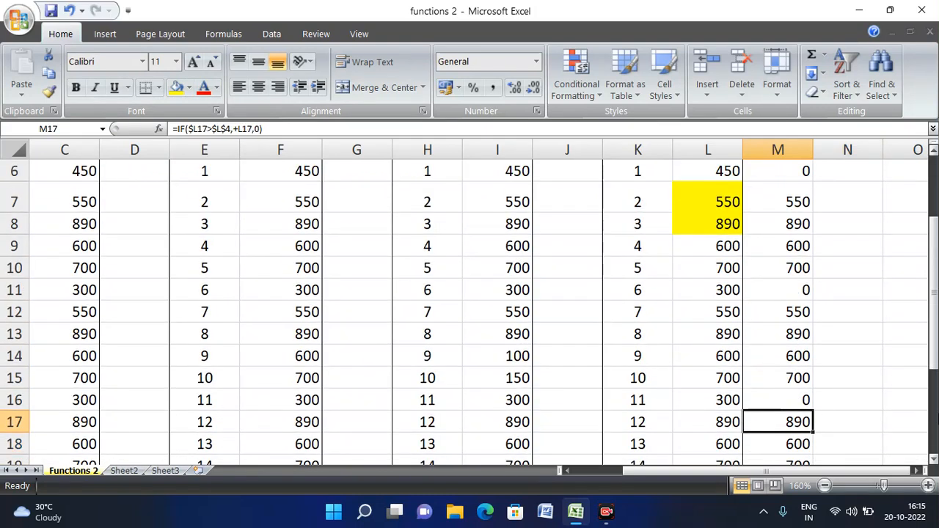
key(Down)
key(Down)
key(Down)
key(Down)
key(Down)
key(Down)
key(Down)
key(Down)
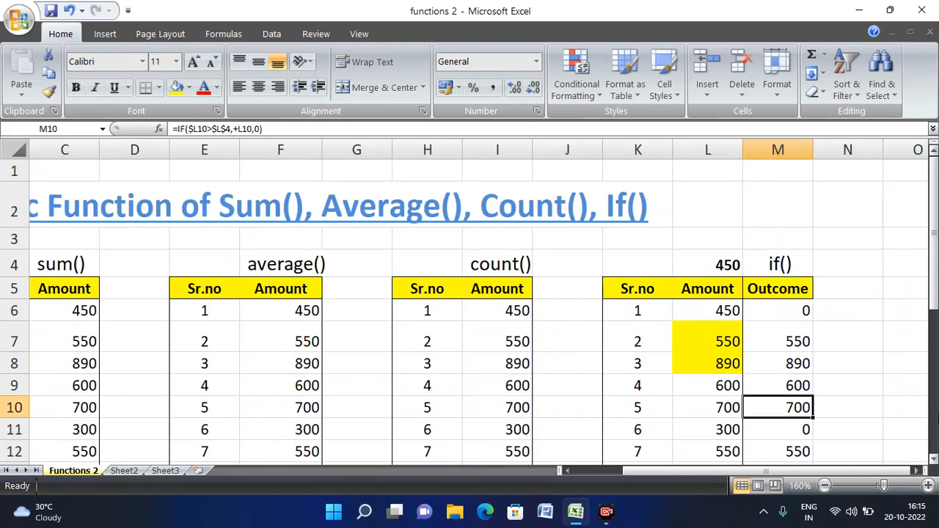
key(Up)
key(Up)
key(Up)
key(Up)
key(Up)
key(Right)
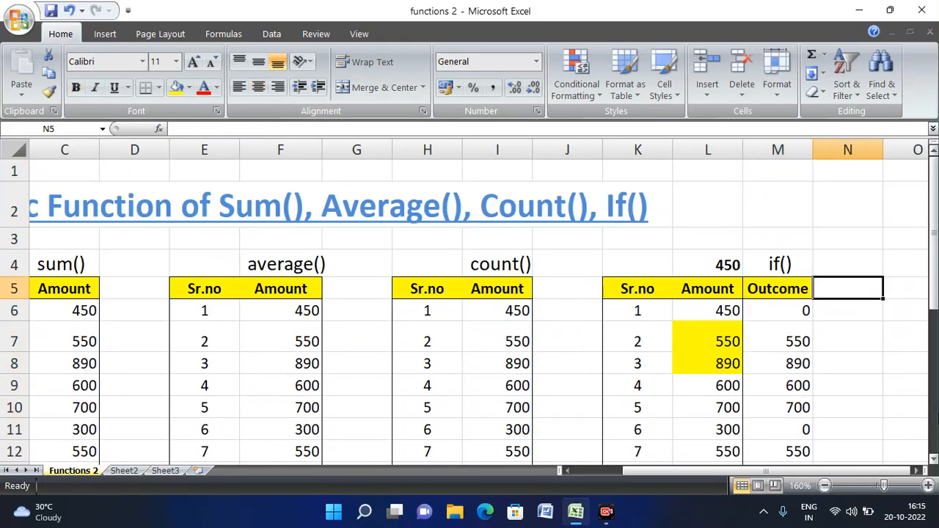
key(Down)
key(Left)
key(F2)
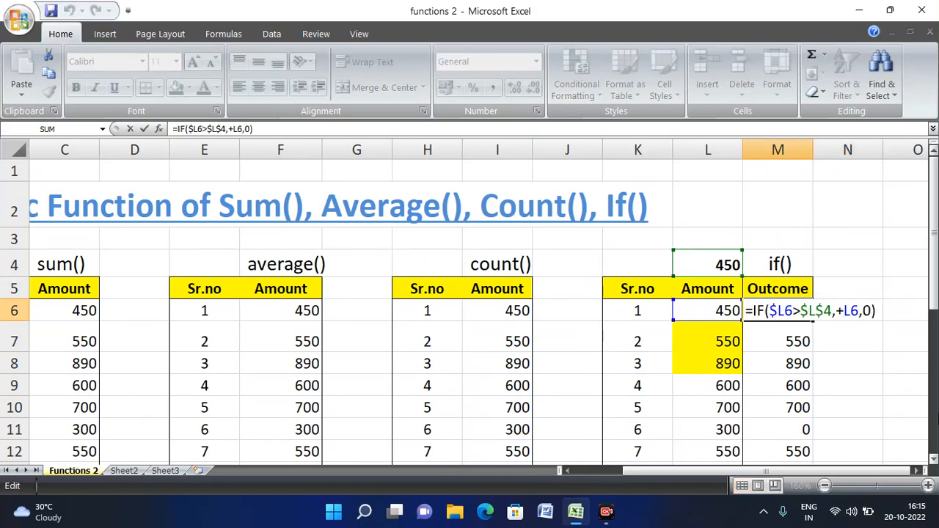
- Replace the IF formula's final 0 with "Yes" in M6
key(Left)
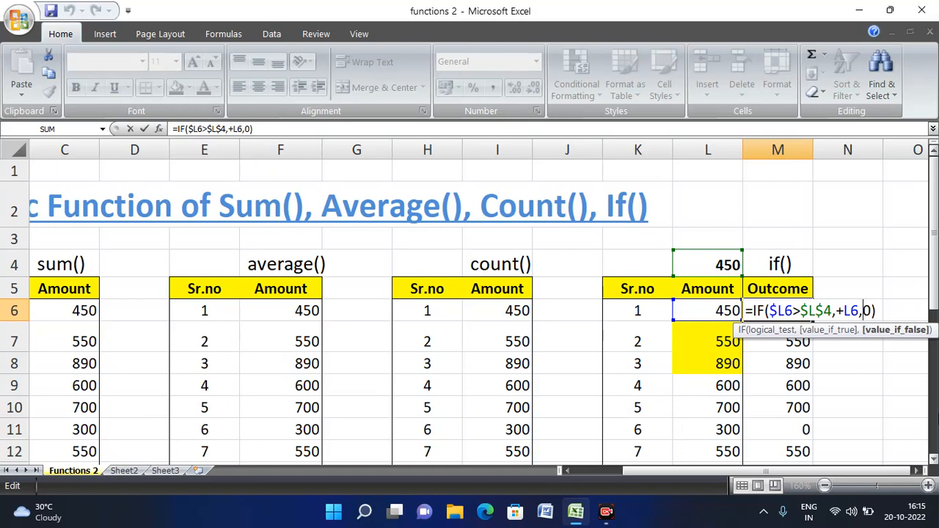
text("Yes")
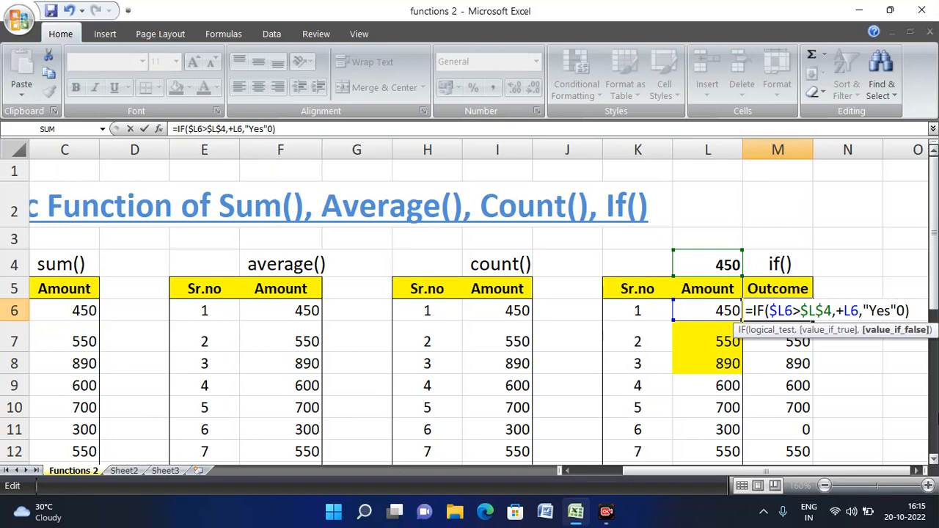
key(Delete)
key(Return)
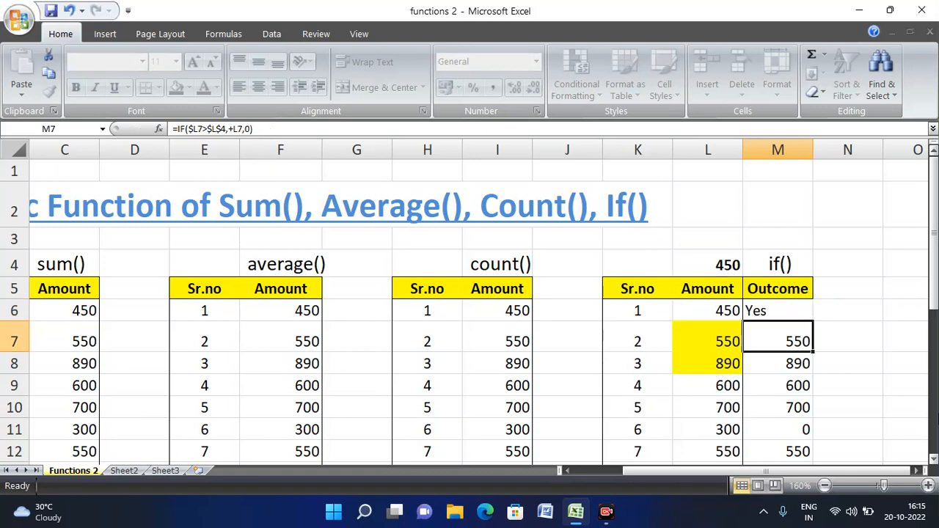
- Copy M6 and select the Outcome cells below as the paste target
key(Up)
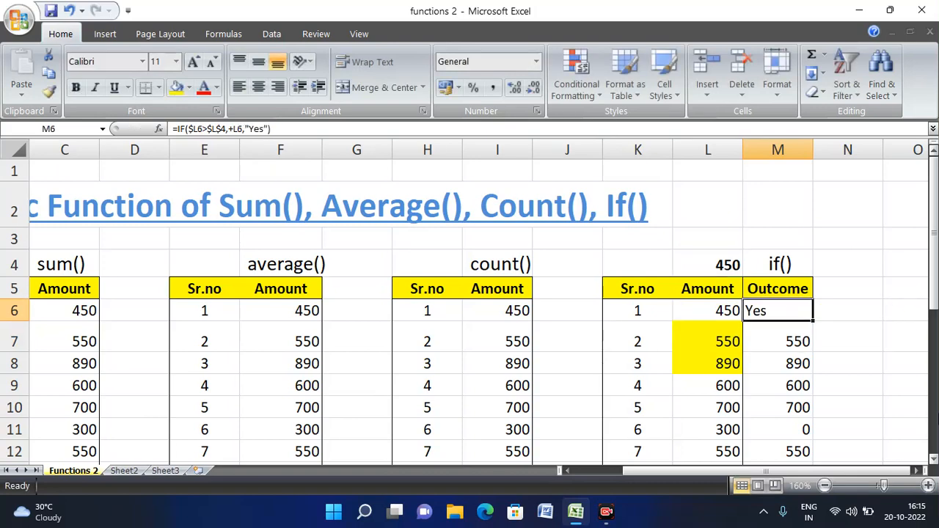
key(ctrl+c)
drag(778, 339, 811, 325)
- Paste the updated formula into M7:M21 and check the Outcome results down the column
key(Return)
key(Up)
key(Up)
key(Up)
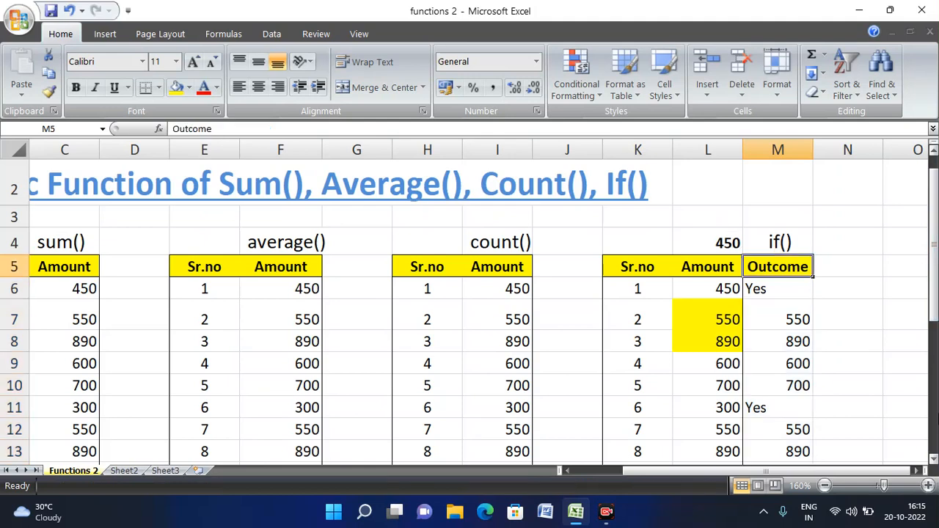
key(Down)
key(Down)
key(Down)
key(Down)
key(Up)
key(Up)
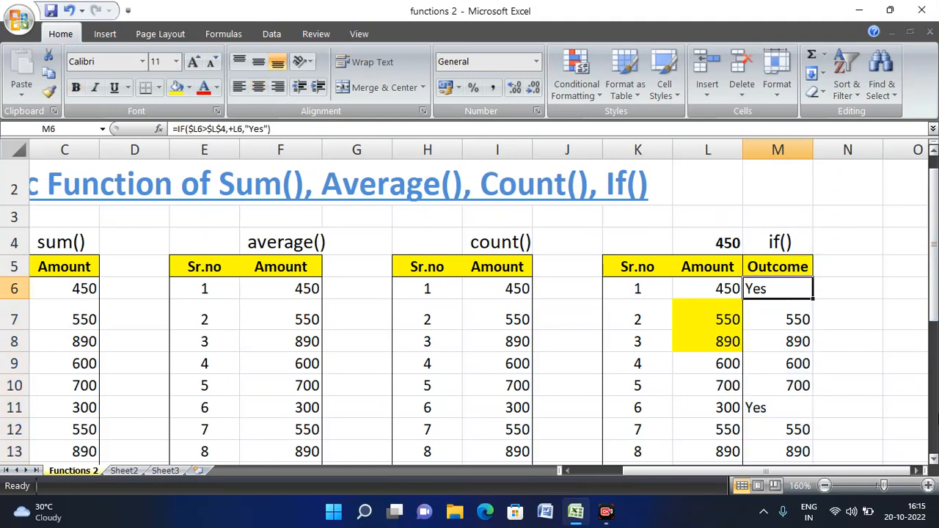
key(Down)
key(Down)
key(Down)
key(Down)
key(Down)
key(Down)
key(Down)
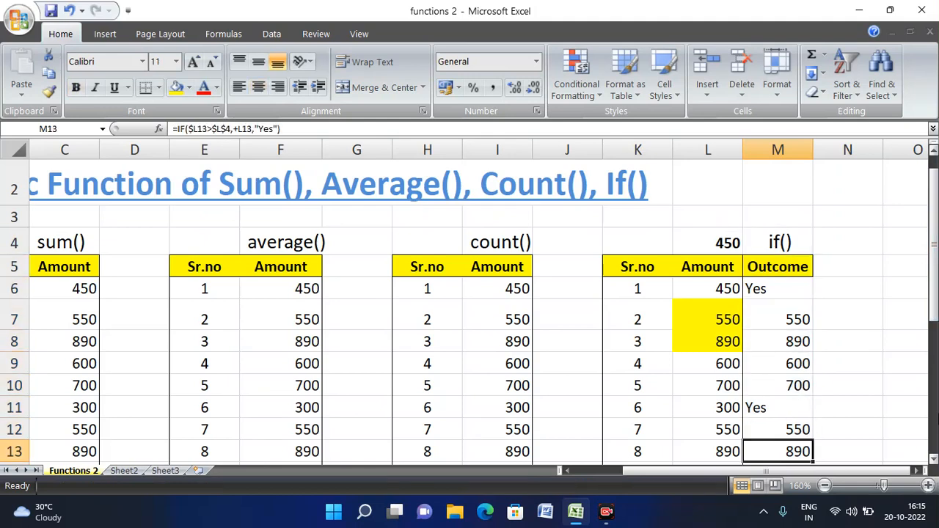
key(Up)
key(Up)
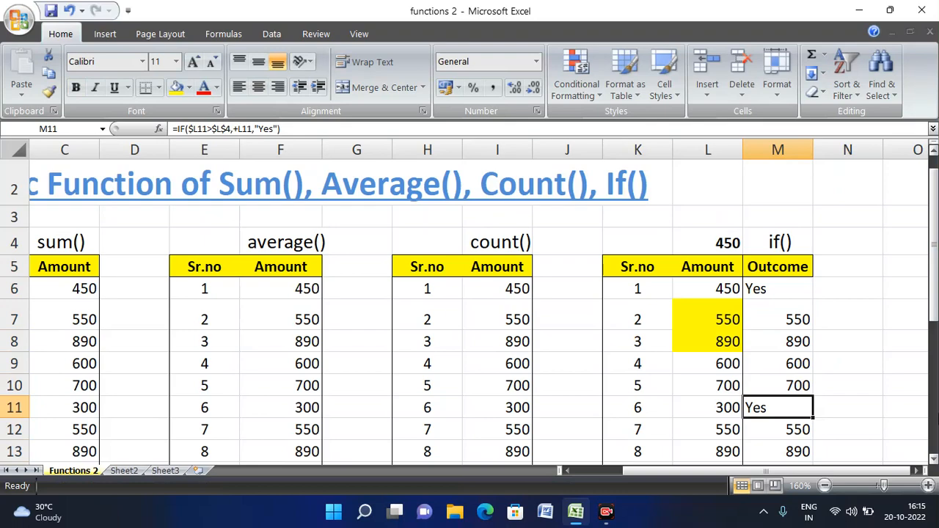
key(Down)
key(Down)
key(Down)
key(Down)
key(Down)
key(Down)
key(Down)
key(Down)
key(Down)
key(Down)
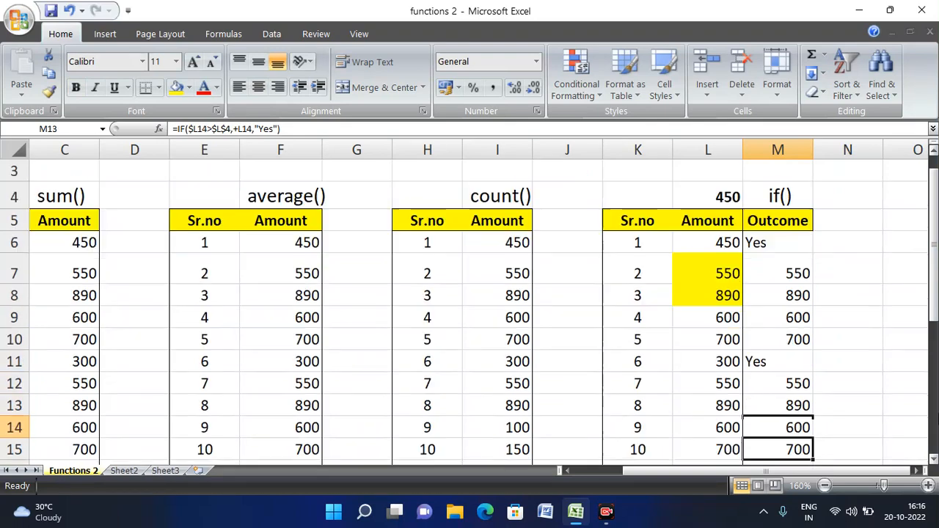
key(Up)
key(Up)
key(Up)
key(Up)
key(Up)
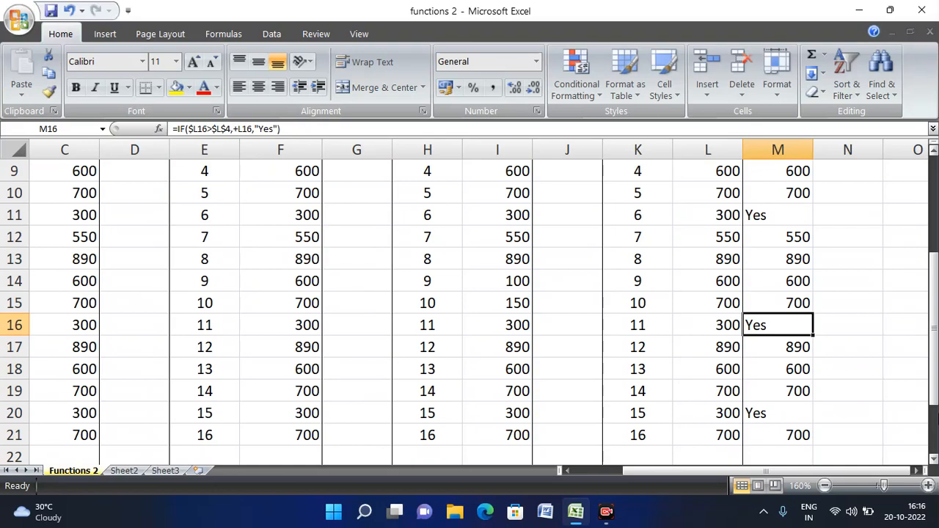
key(Down)
key(Down)
key(Down)
key(Down)
key(Down)
key(Down)
key(Down)
key(Down)
key(Down)
key(Down)
key(Down)
key(Down)
key(Up)
key(Up)
key(Up)
key(Up)
key(Up)
key(Up)
key(Up)
key(Up)
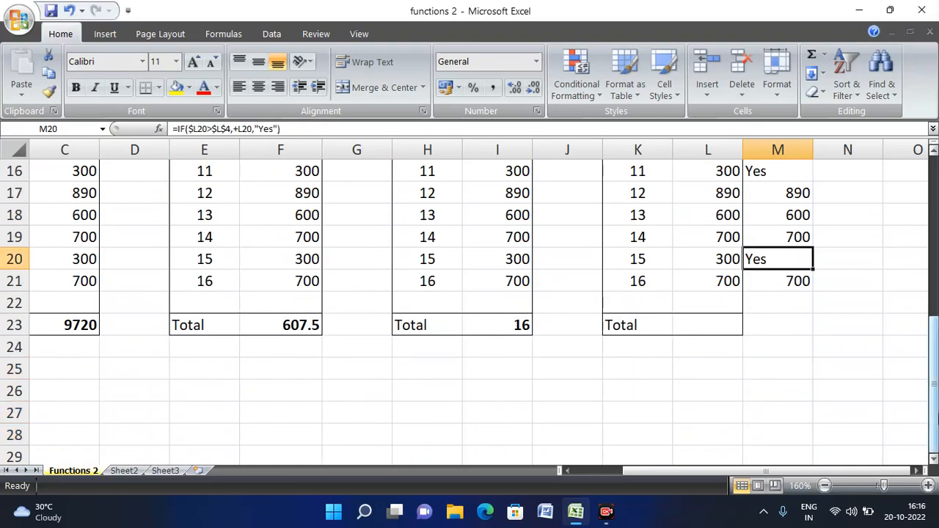
key(Up)
key(Up)
key(Up)
key(Up)
key(Up)
key(Up)
key(Up)
key(Up)
key(Up)
key(Up)
key(Up)
key(Up)
key(Up)
key(Up)
key(Up)
key(Up)
key(Up)
key(Up)
key(Up)
key(Down)
key(Down)
key(Down)
- Compare Outcome results against amounts such as 450 and 550 to the table's end
key(Left)
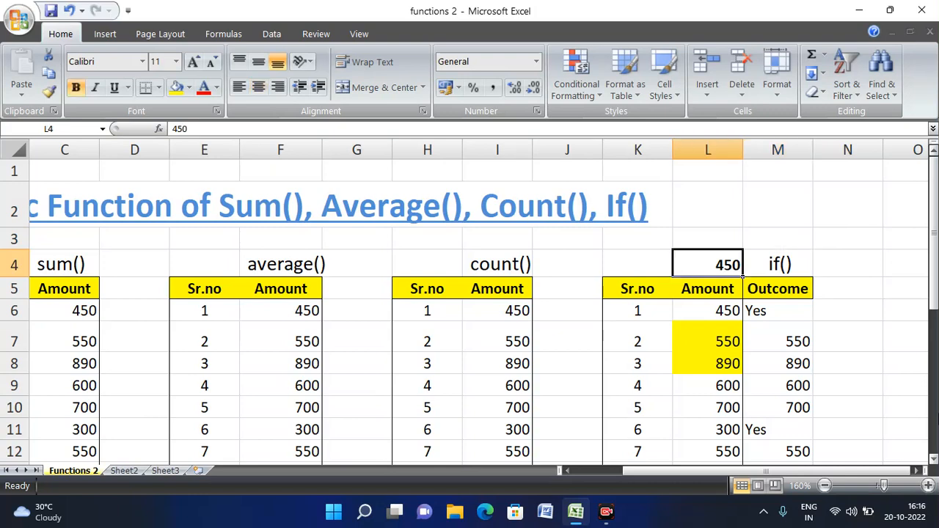
key(Right)
key(Down)
key(Down)
key(Down)
key(Down)
key(Up)
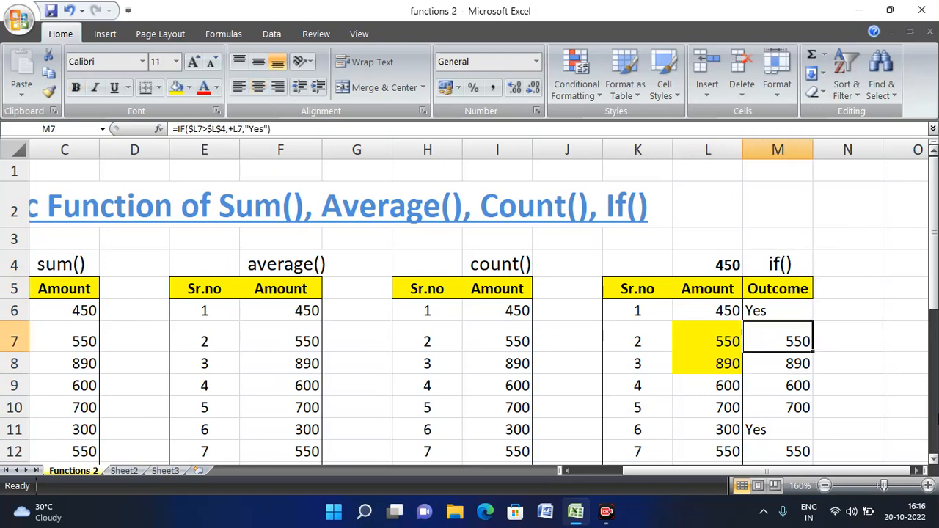
key(Left)
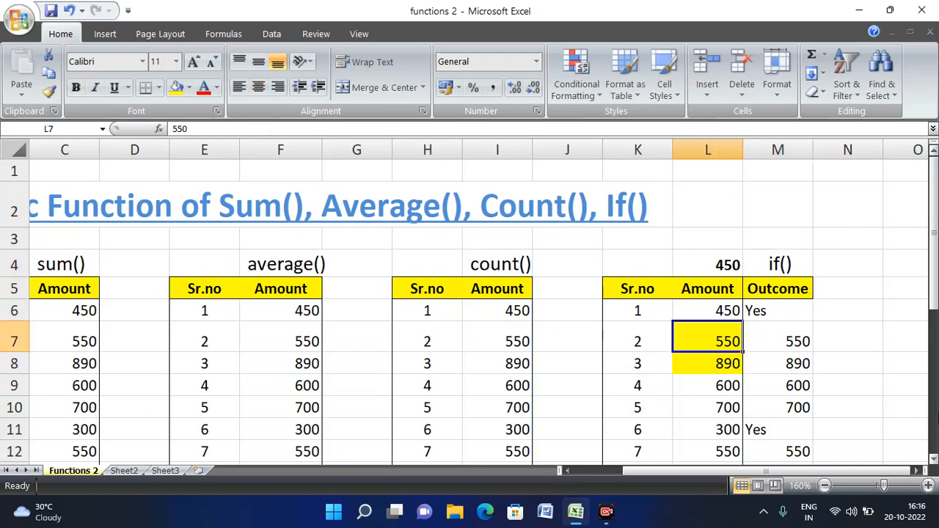
key(Right)
key(Down)
key(Down)
key(Down)
key(Down)
key(Down)
key(Down)
key(Down)
key(Down)
key(Down)
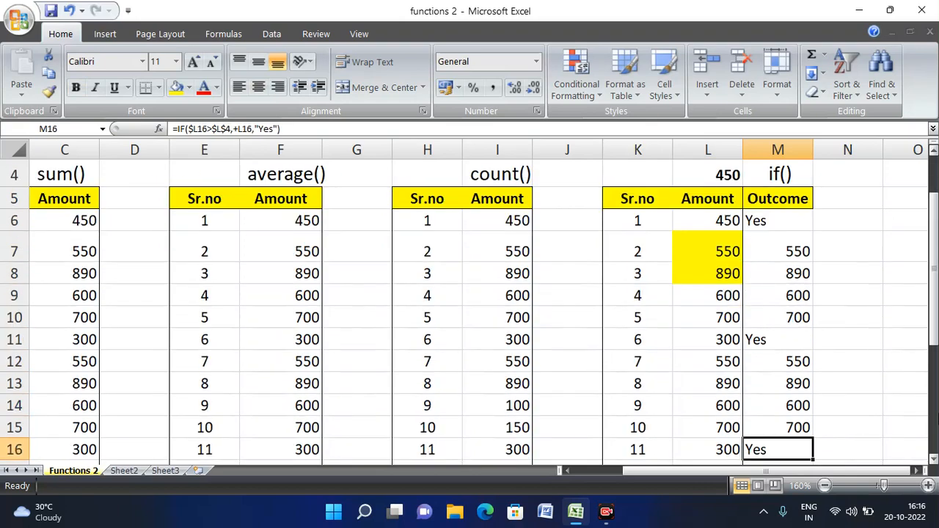
key(Down)
key(Down)
key(Down)
key(Down)
key(Down)
key(Down)
key(Down)
key(Down)
key(Down)
key(Down)
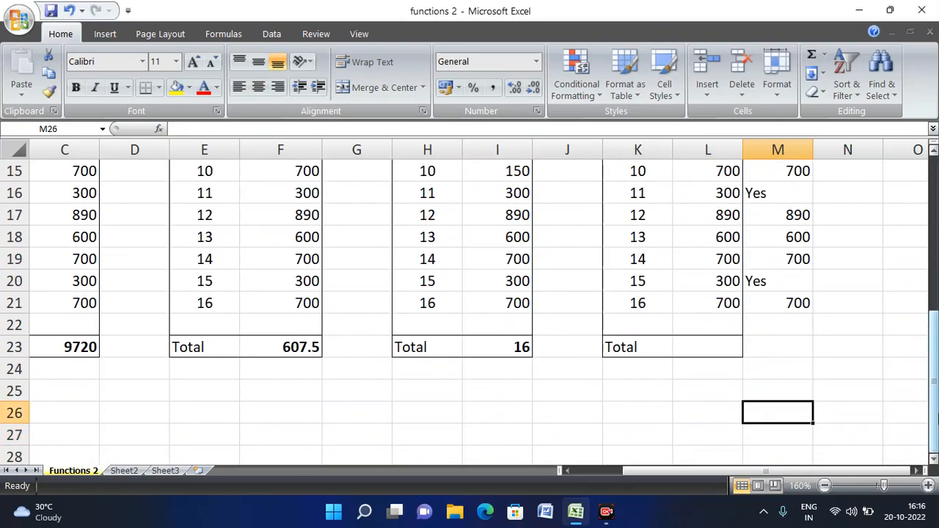
key(Up)
key(Up)
key(Up)
key(Up)
key(Up)
key(Up)
key(Up)
key(Up)
key(Up)
key(Up)
key(Up)
key(Up)
key(Up)
key(Up)
key(Up)
key(Up)
key(Up)
key(Up)
key(Up)
key(Up)
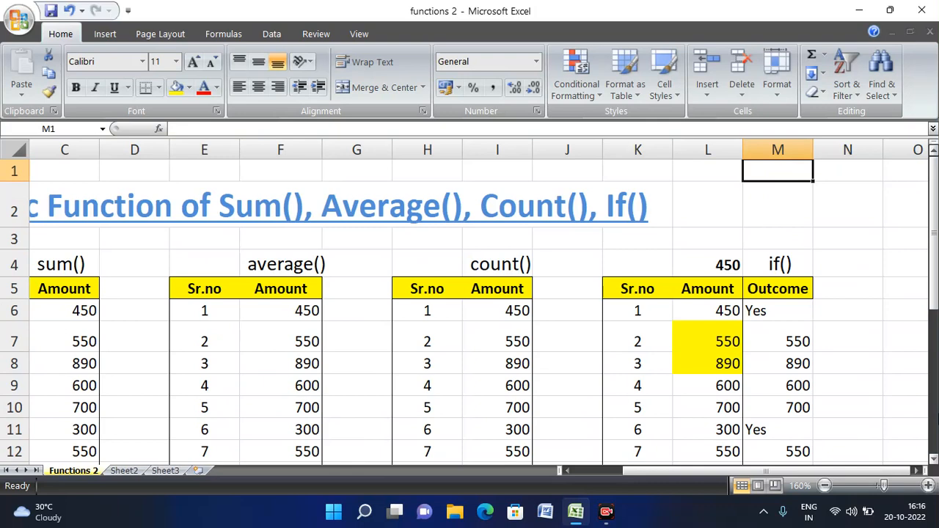
key(Down)
key(Down)
key(Down)
key(Down)
key(Down)
key(Down)
key(Down)
key(Down)
key(Down)
key(Down)
key(Down)
key(Down)
key(Down)
key(Down)
key(Down)
key(Down)
key(Down)
key(Down)
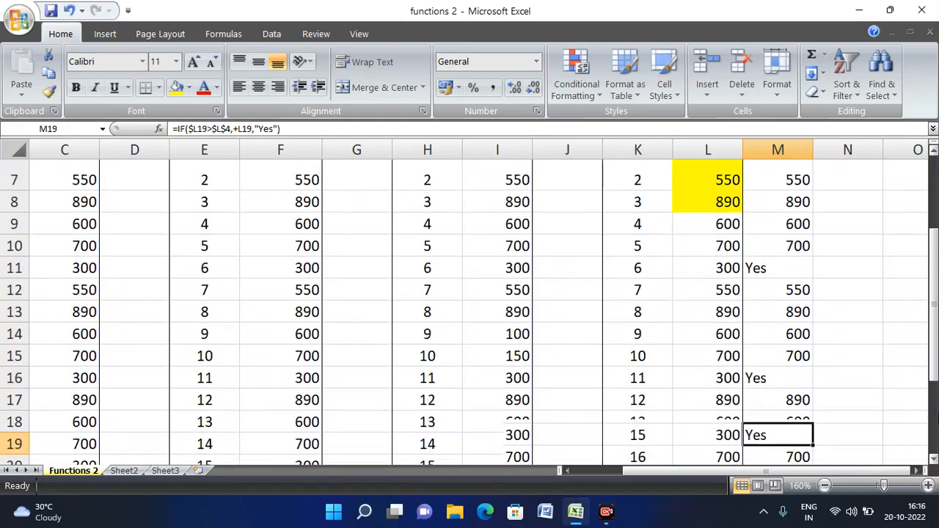
key(Down)
key(Down)
key(Down)
key(Down)
key(Down)
key(Down)
key(Up)
key(Up)
key(Up)
key(Up)
key(Up)
key(Up)
key(Up)
key(Up)
key(Up)
key(Up)
key(Up)
key(Up)
key(Up)
key(Up)
key(Up)
key(Up)
key(Up)
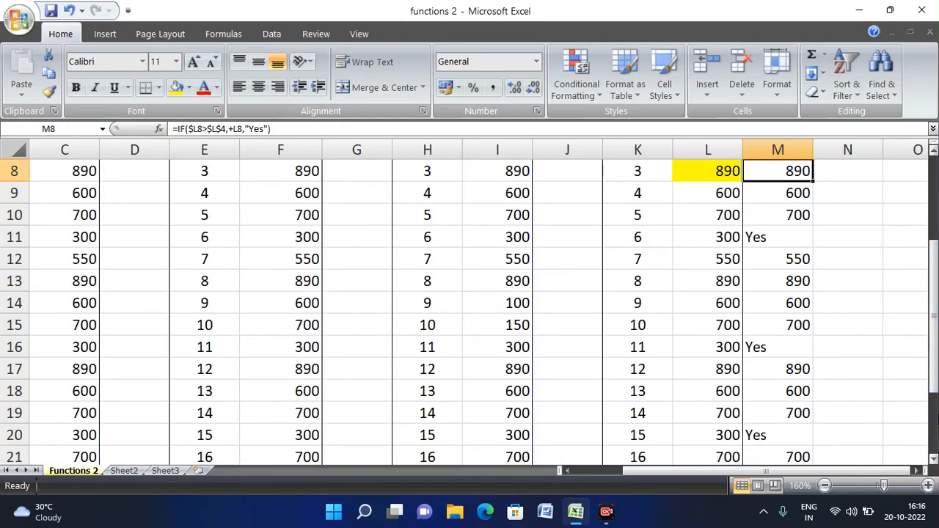
key(Up)
key(Up)
key(Up)
key(Up)
key(Up)
key(Up)
key(Up)
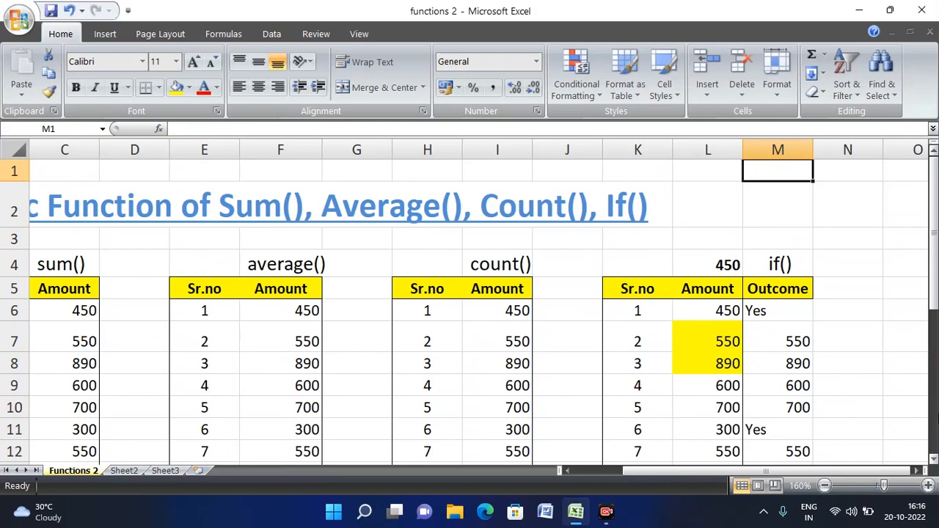
key(Left)
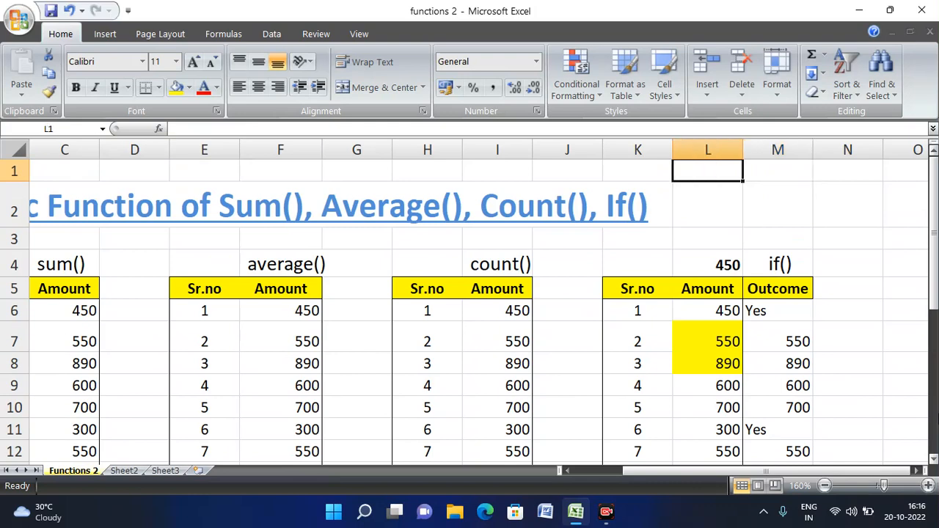
key(Left)
key(Left)
key(Left)
key(Left)
key(Left)
key(Left)
key(Left)
key(Left)
key(Left)
key(Left)
key(Left)
key(Down)
key(Right)
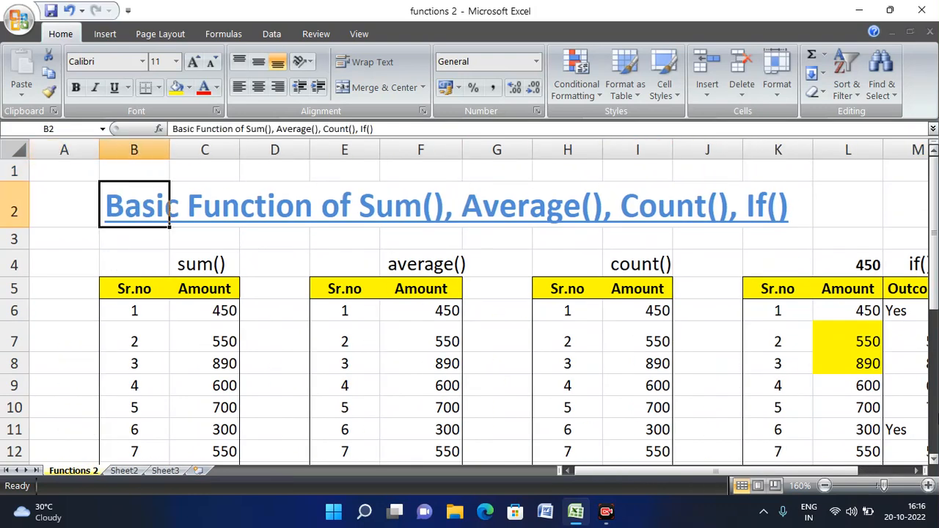
key(Right)
key(Right)
key(Right)
key(Right)
key(Right)
key(Right)
key(Right)
key(Right)
key(Right)
key(Right)
key(Right)
key(Right)
key(Right)
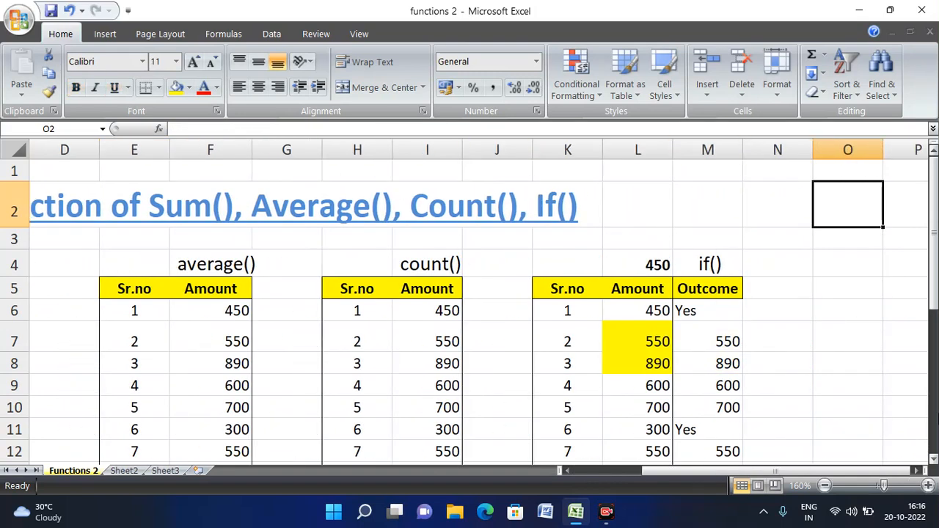
key(Left)
key(Left)
key(Left)
key(Left)
key(Left)
key(Left)
key(Left)
key(Left)
key(Left)
key(Left)
key(Left)
key(Left)
key(Left)
key(Left)
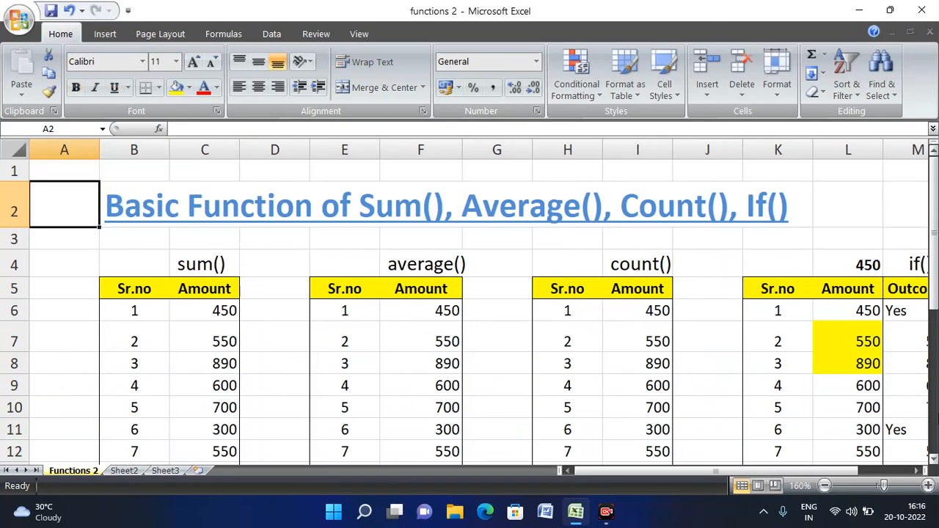
key(Right)
key(Right)
key(Right)
key(Right)
key(Right)
key(Right)
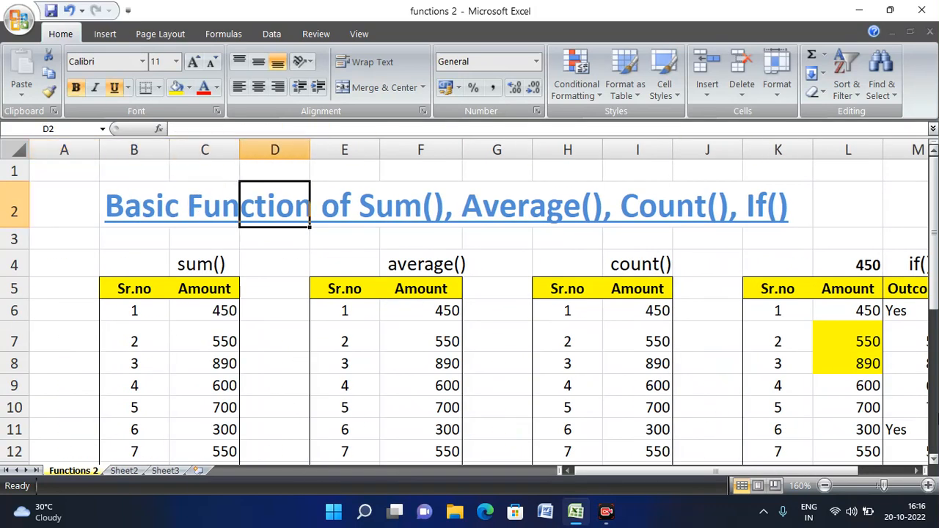